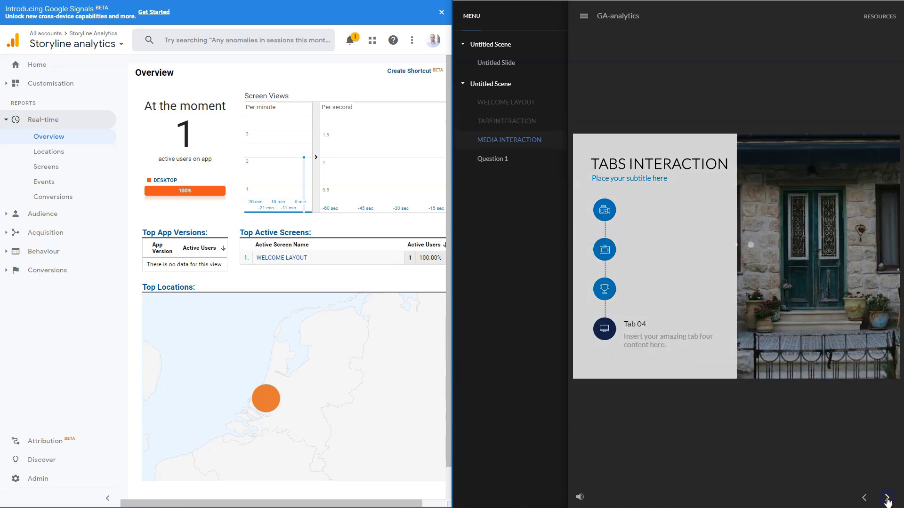
Step: Play the Media Interaction slide video while the Google Analytics real-time report follows the course
left_click(792, 275)
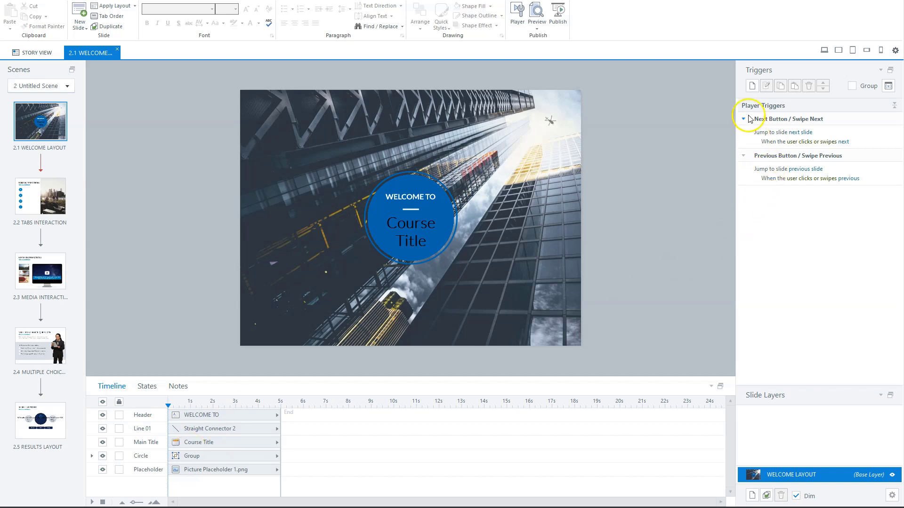
Step: Add a Text project variable named PageTitle with no default value
left_click(888, 86)
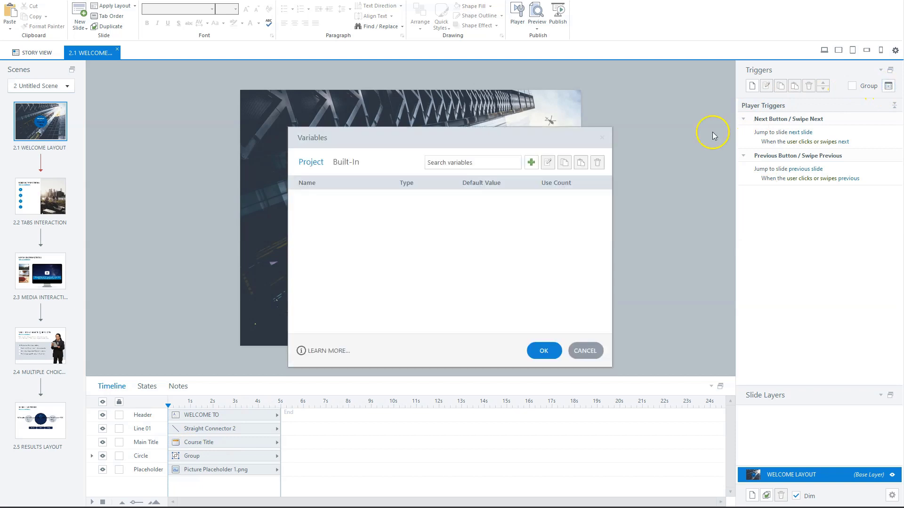
left_click(530, 163)
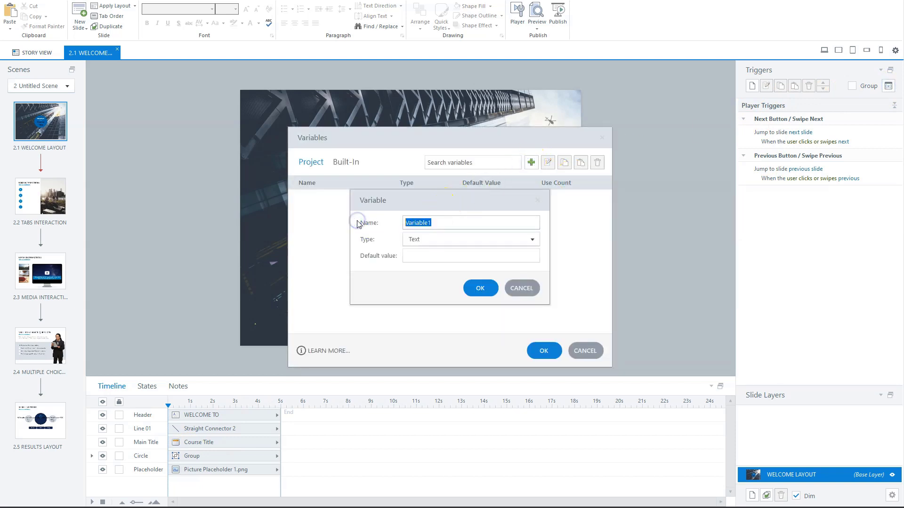
type("PageTitle")
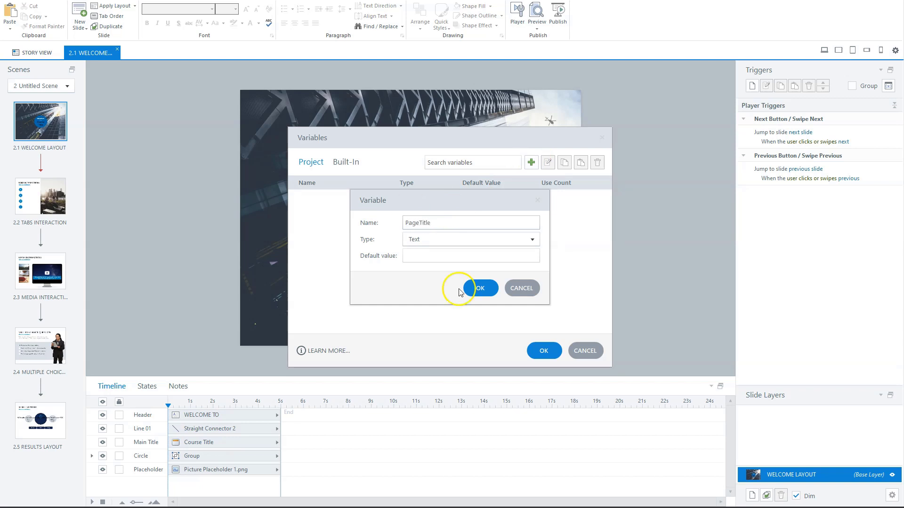
left_click(444, 260)
left_click(478, 287)
left_click(543, 349)
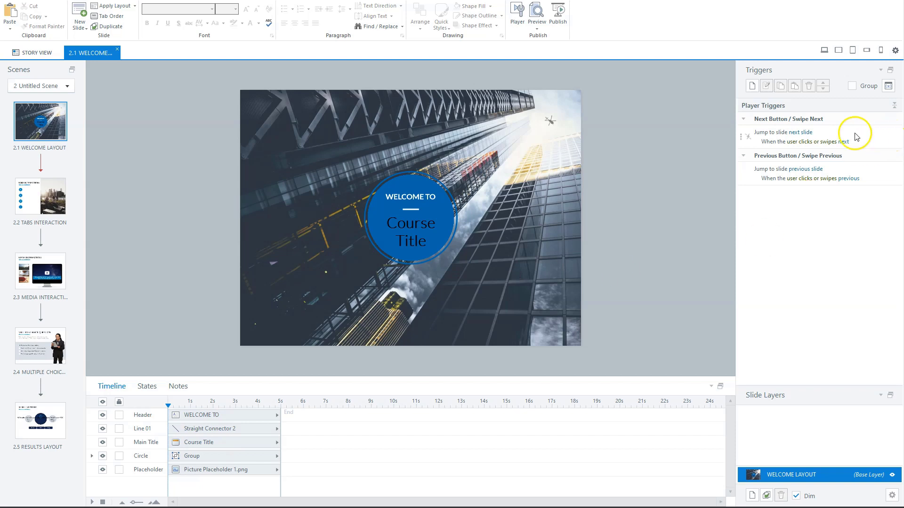
Step: Add a Welcome slide trigger setting PageTitle to Menu.SlideTitle when the timeline starts
left_click(752, 86)
left_click(379, 194)
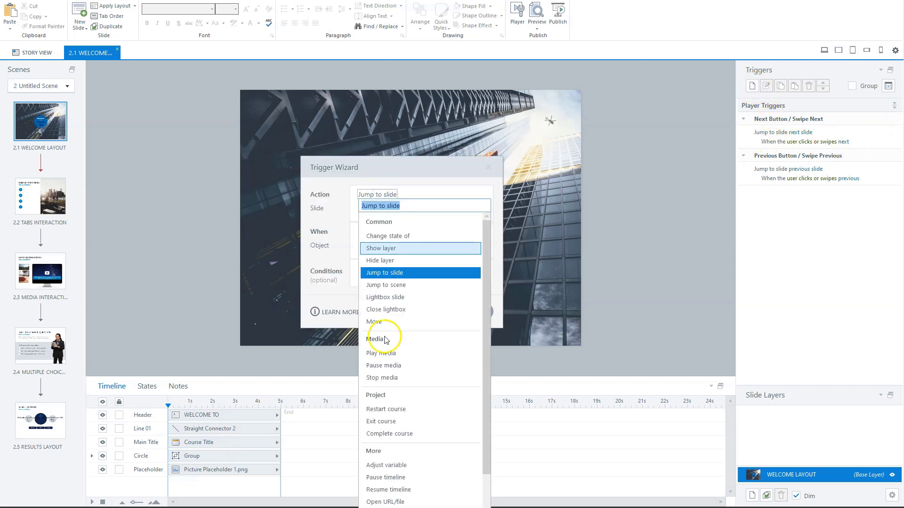
left_click(383, 465)
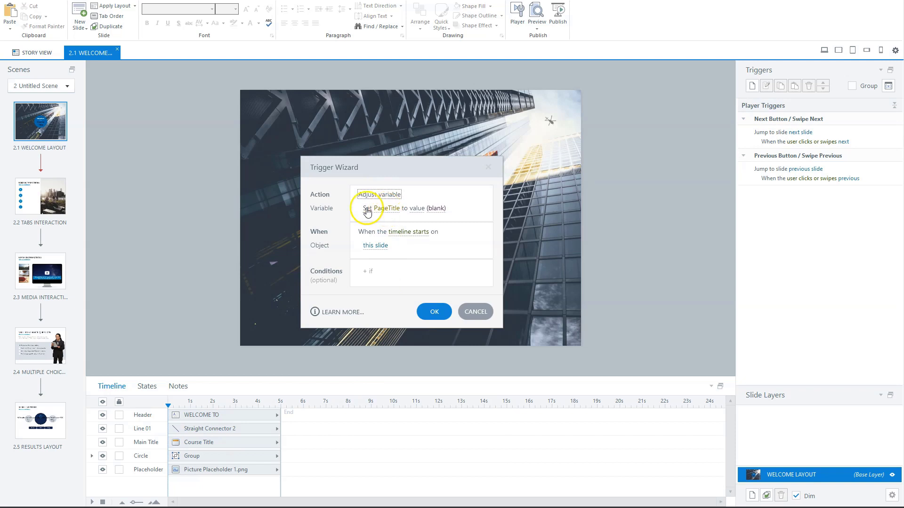
left_click(416, 208)
left_click(382, 246)
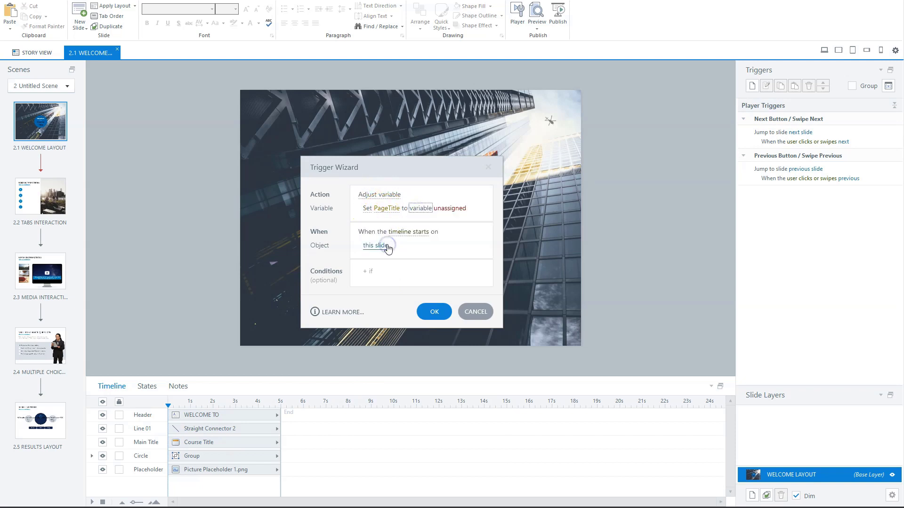
left_click(444, 208)
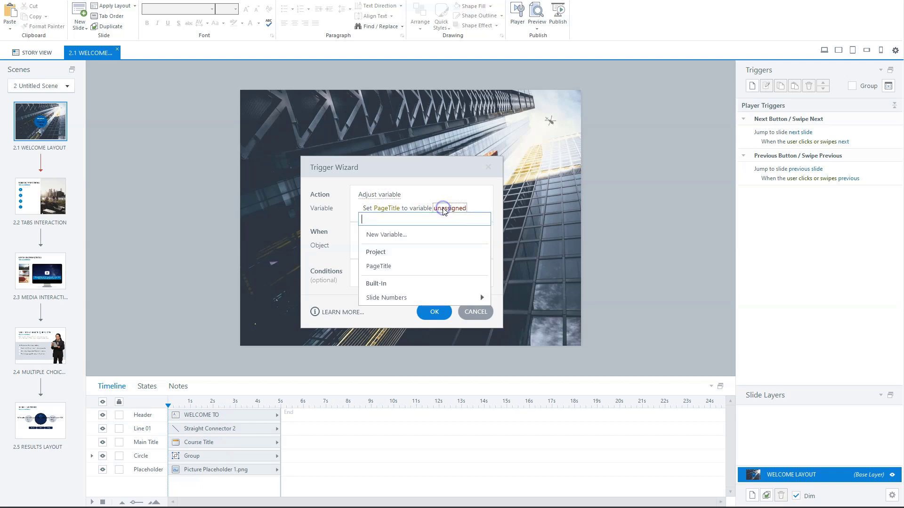
left_click(392, 299)
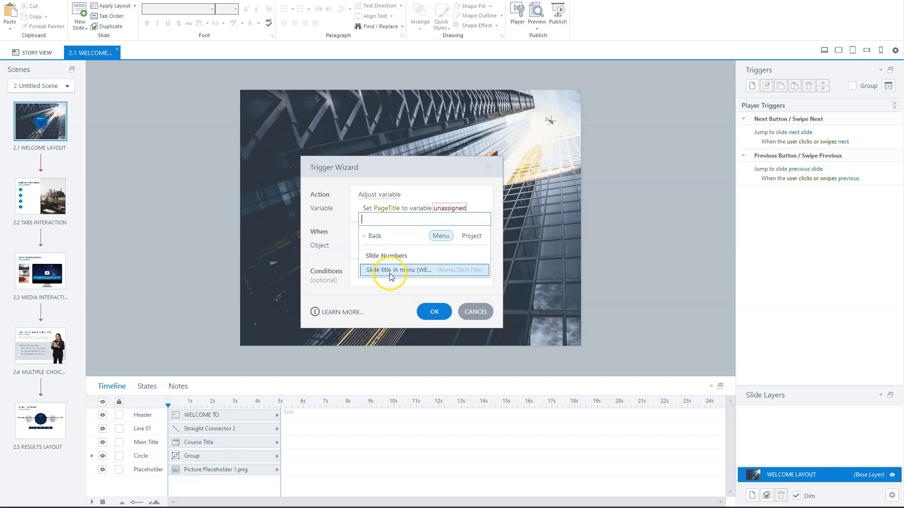
left_click(409, 276)
left_click(411, 273)
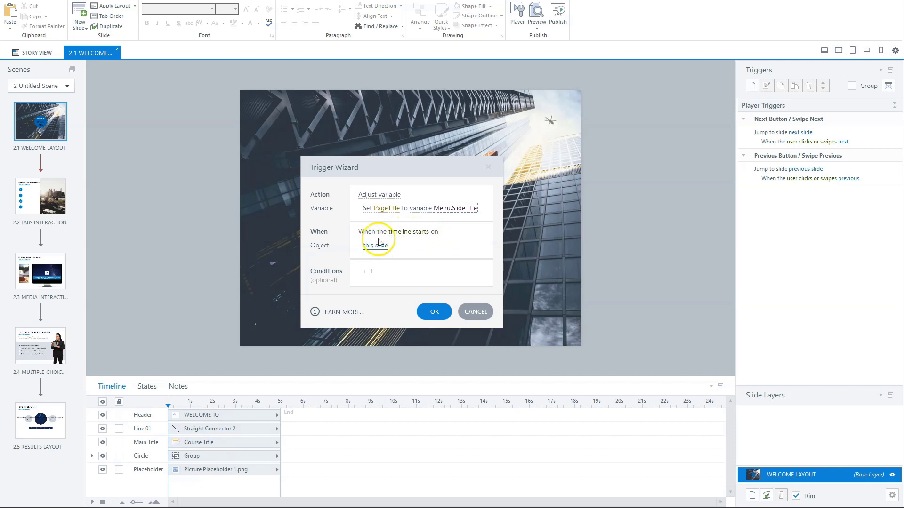
left_click(427, 312)
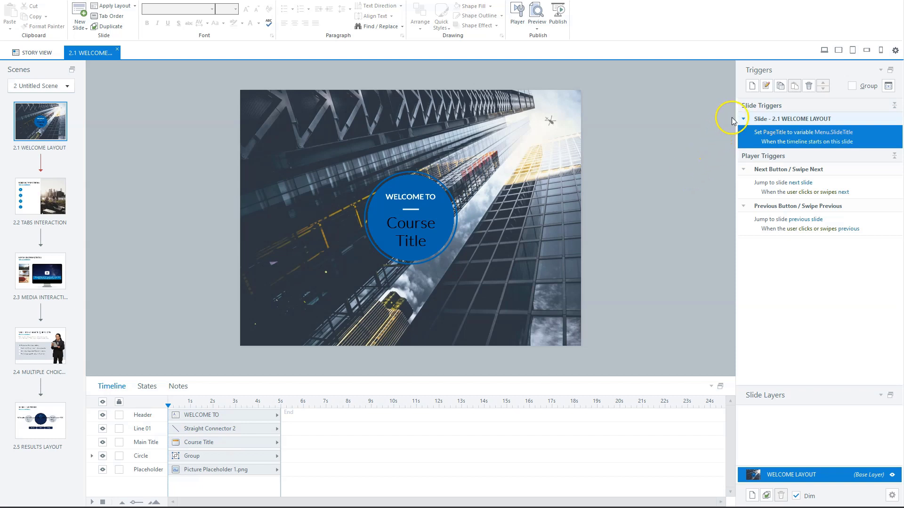
Step: Add an Execute JavaScript trigger with the pasted GetPlayer/ga screenview code that reads PageTitle
left_click(752, 87)
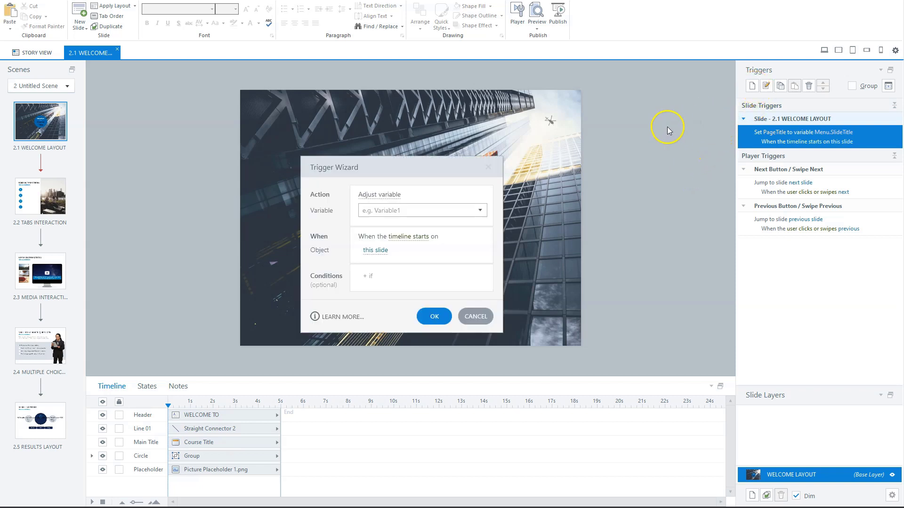
left_click(392, 196)
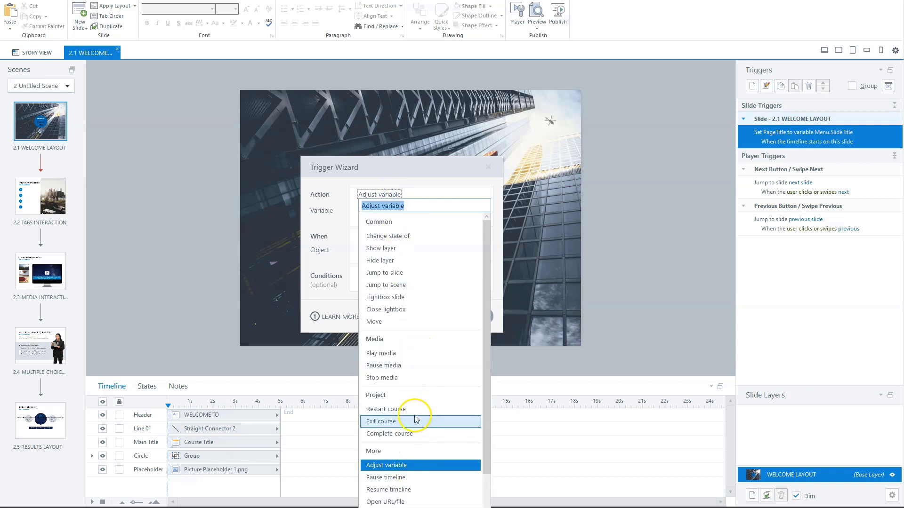
scroll(413, 409, "down", 2)
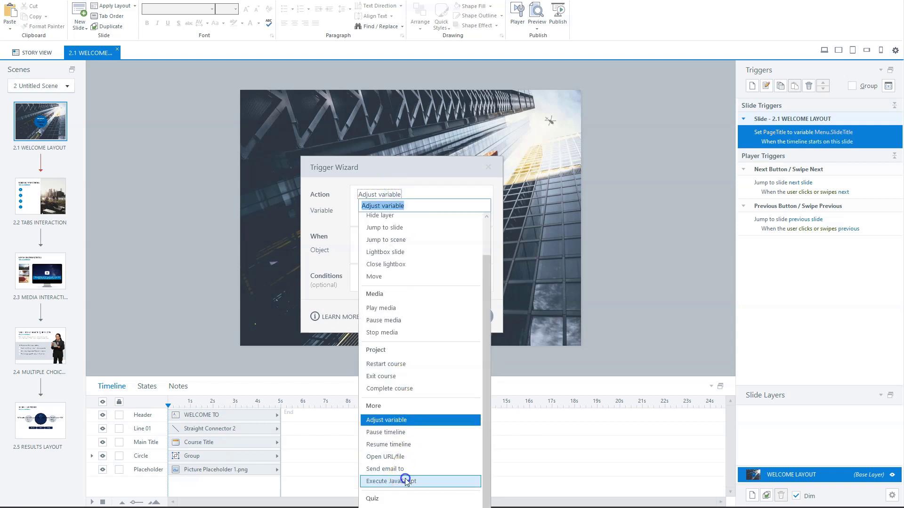
left_click(405, 481)
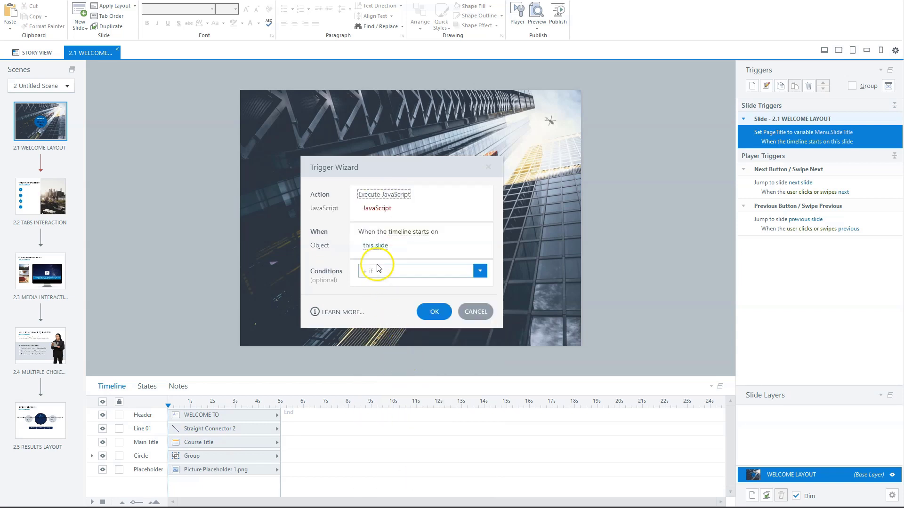
left_click(377, 209)
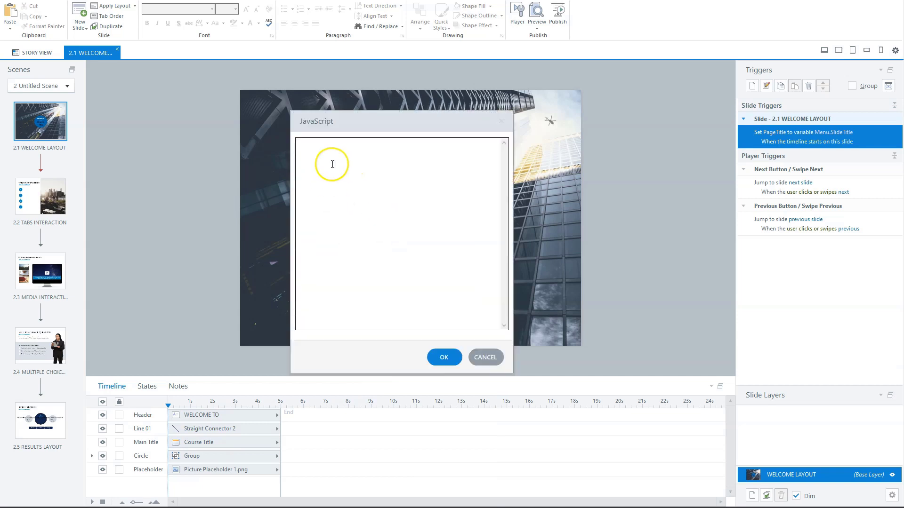
left_click(319, 148)
type("//Get Var Pagetitle from Storyline var player = GetPlayer(); var pagetitle = player.GetVar(\"PageTitle\");  //Send PageTitle to Analytics ga('send', 'screenview', {screenName: pagetitle});")
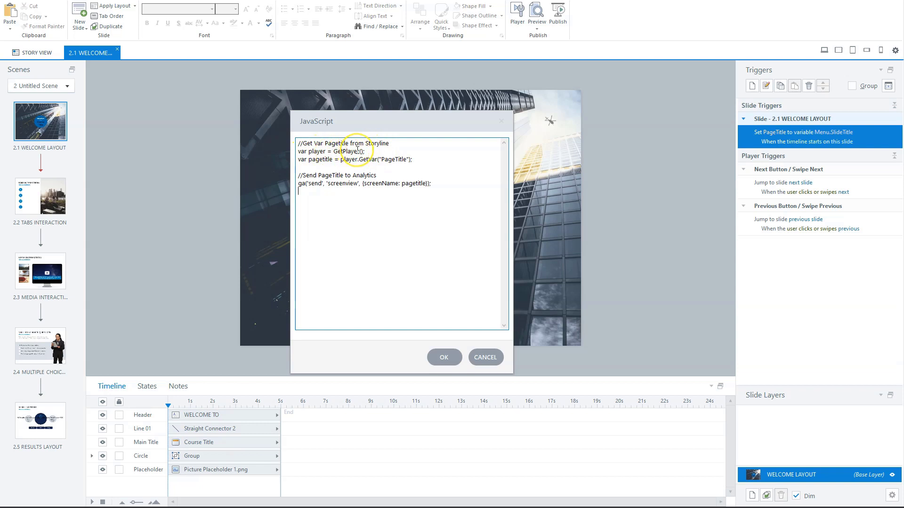
left_click(308, 160)
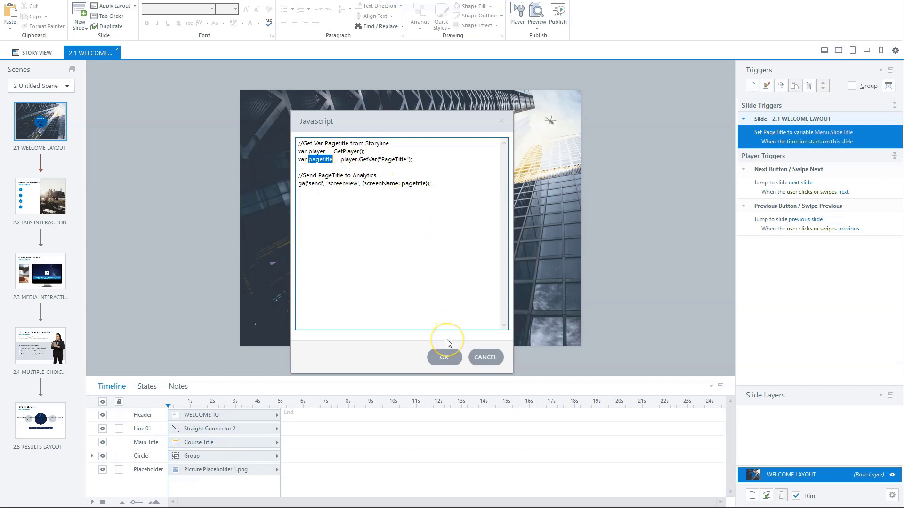
left_click(434, 315)
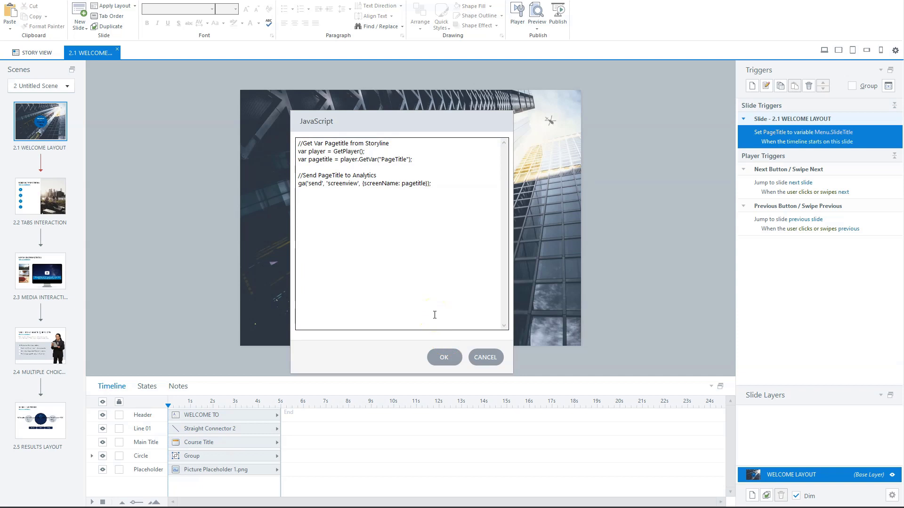
left_click(450, 357)
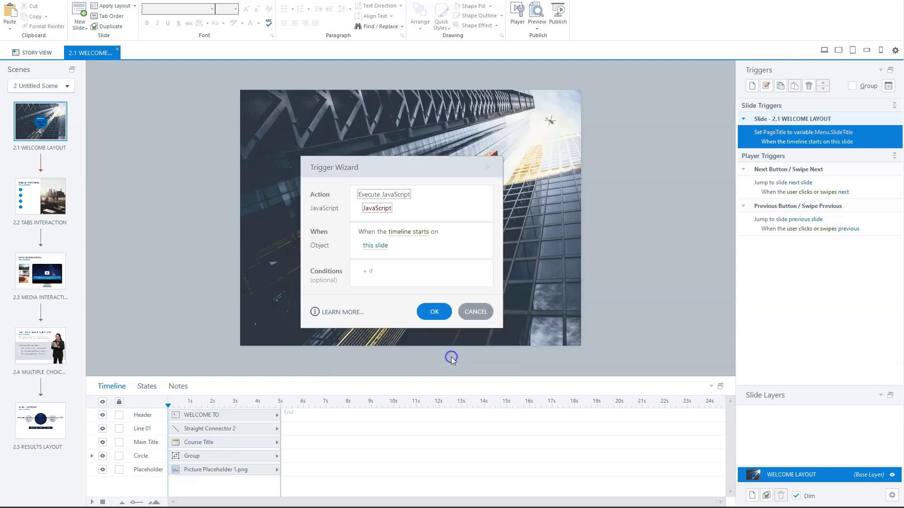
Step: Save the Execute JavaScript trigger and go to slide 2.2 Tabs Interaction
left_click(434, 312)
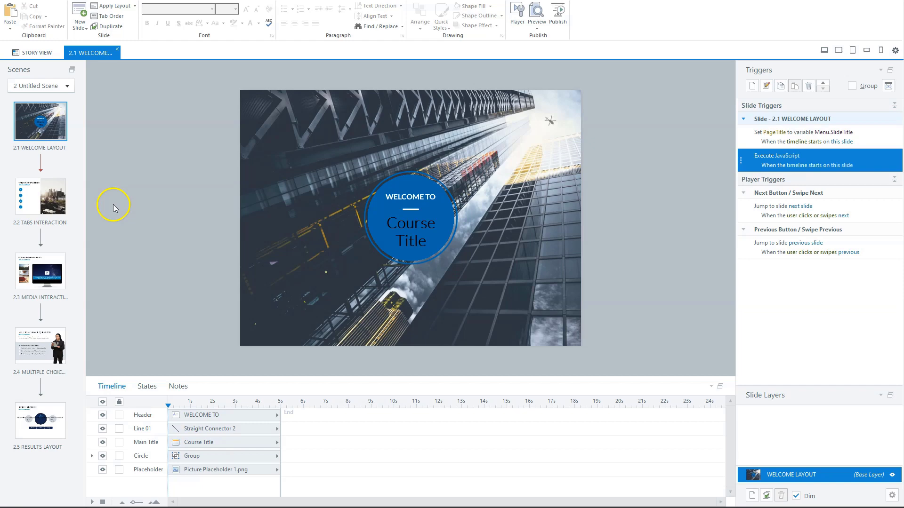
key("Page_Down")
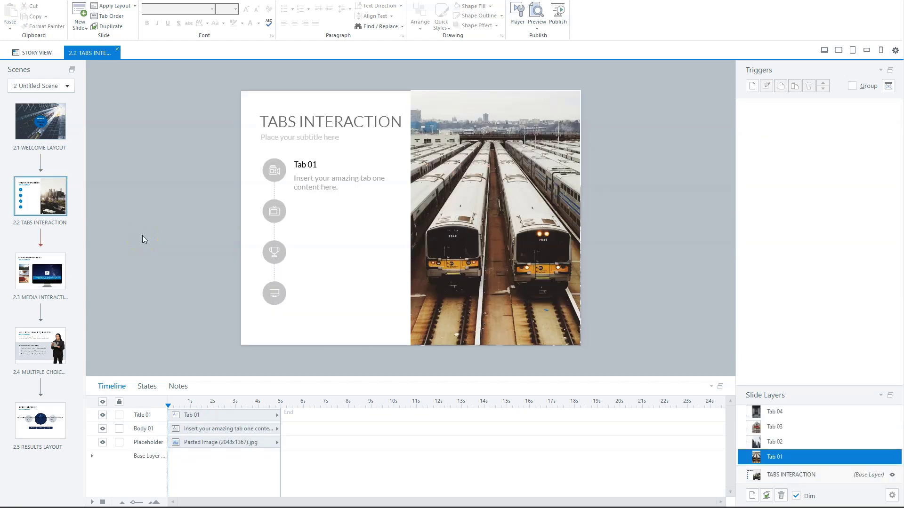
Step: On the base layer, give Oval 01 an Execute JavaScript trigger with the Tab 01 ga() event code
left_click(793, 475)
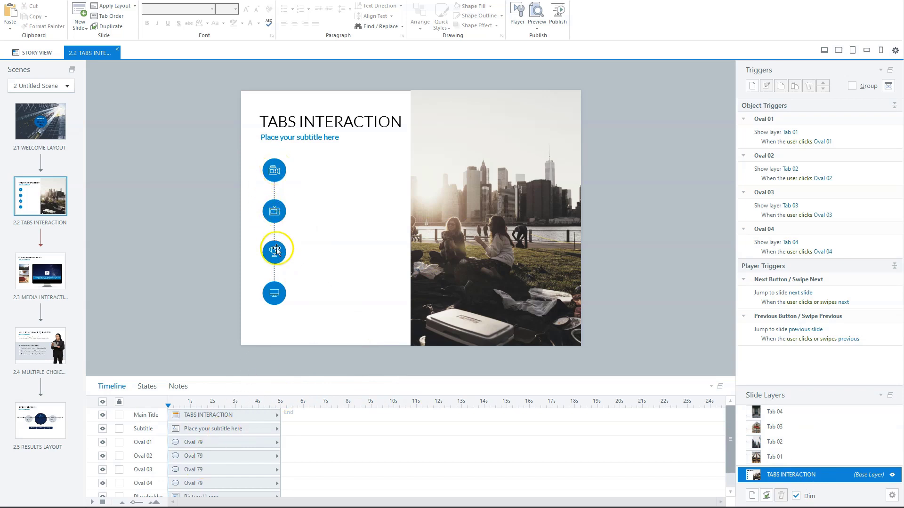
left_click(279, 290)
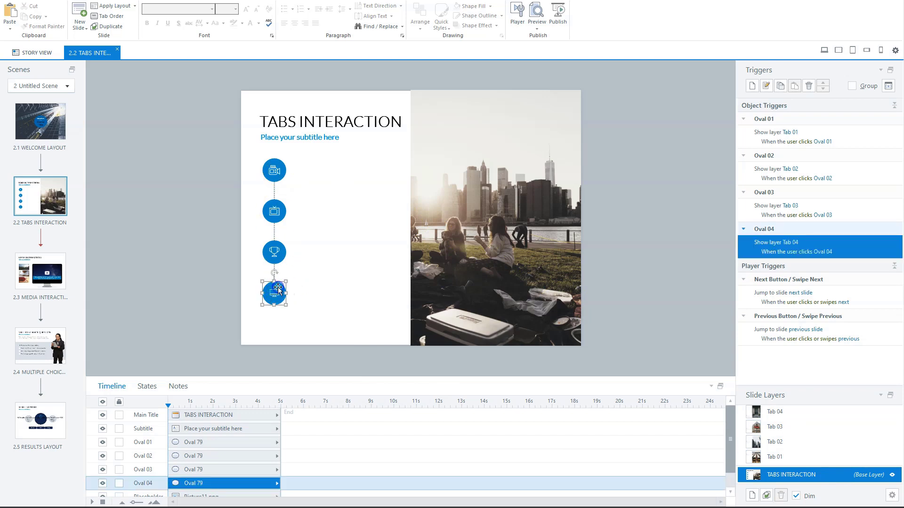
left_click(273, 169)
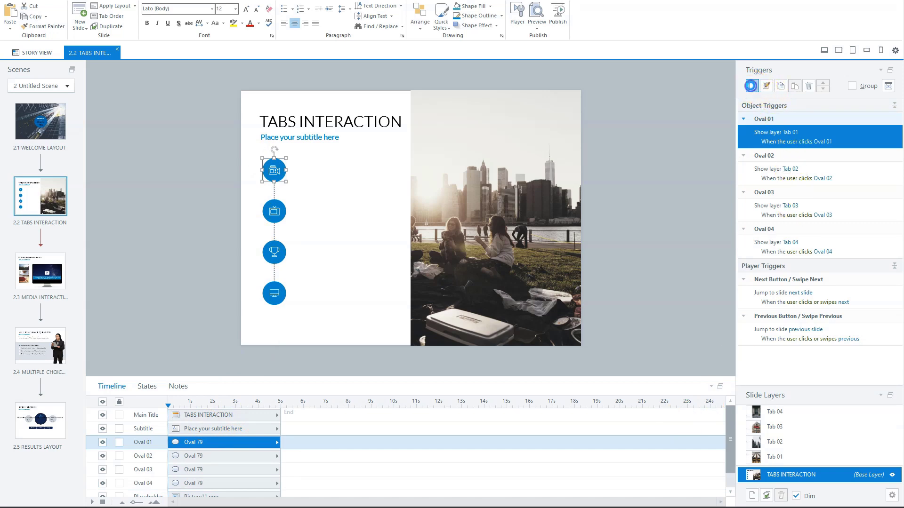
left_click(752, 87)
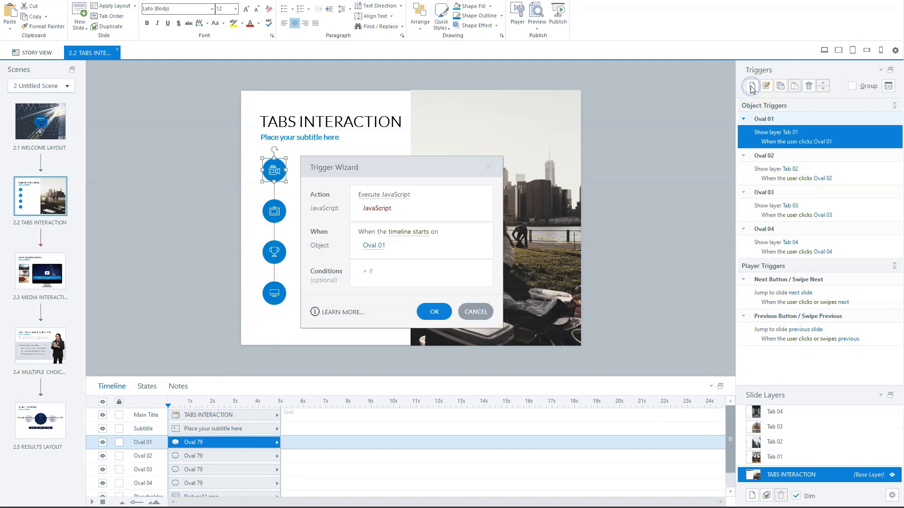
left_click(378, 208)
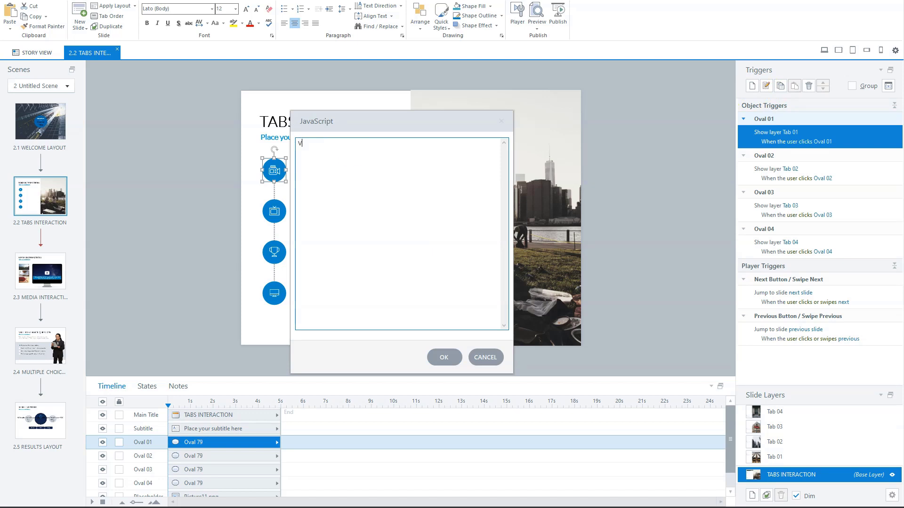
type("ga('send', 'event', 'Button', 'click', Tab 01');")
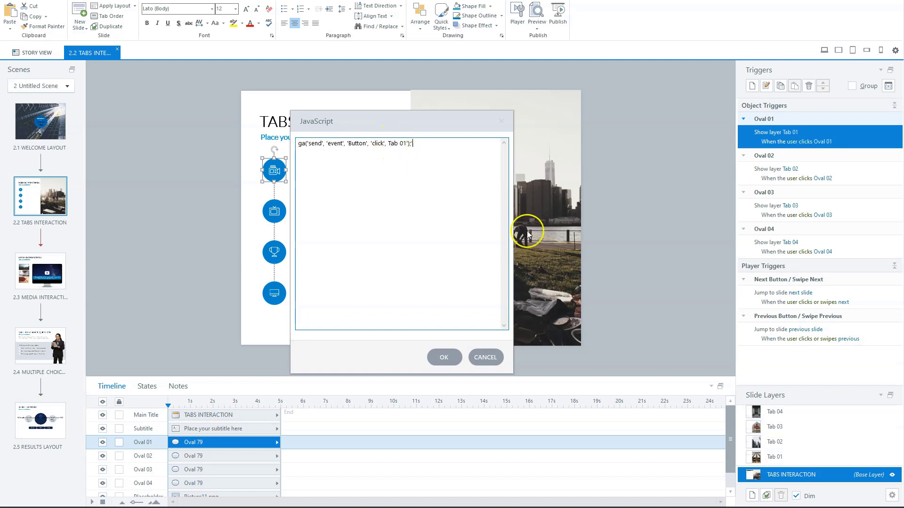
left_click(445, 358)
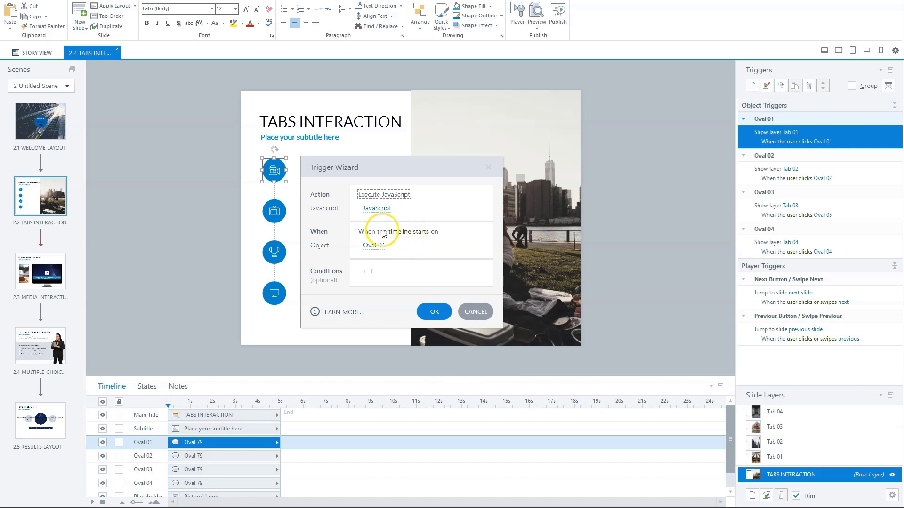
Step: Fire the JavaScript when the user clicks Oval 01 and move it above Show layer Tab 01
left_click(406, 233)
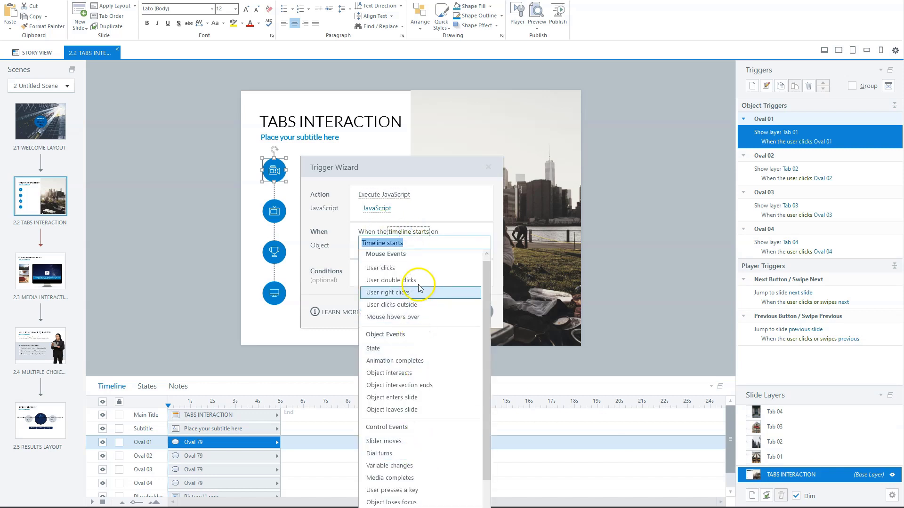
left_click(409, 268)
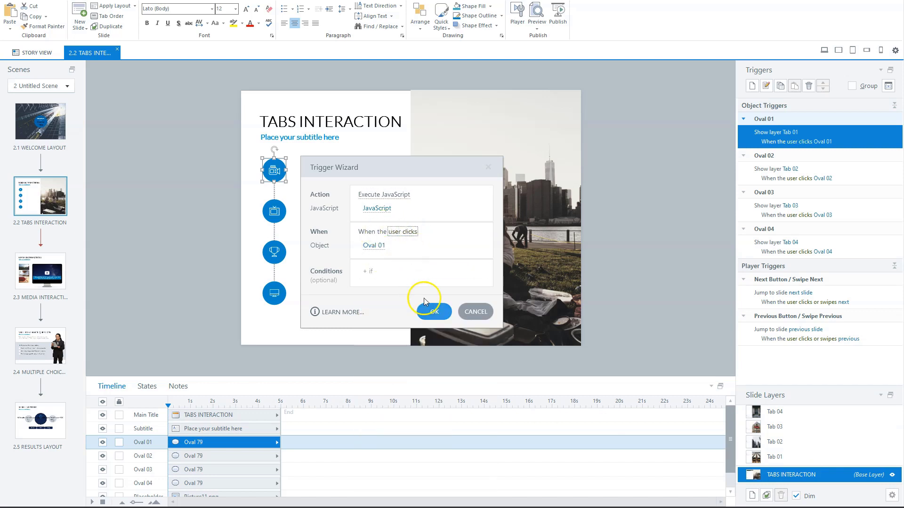
left_click(434, 311)
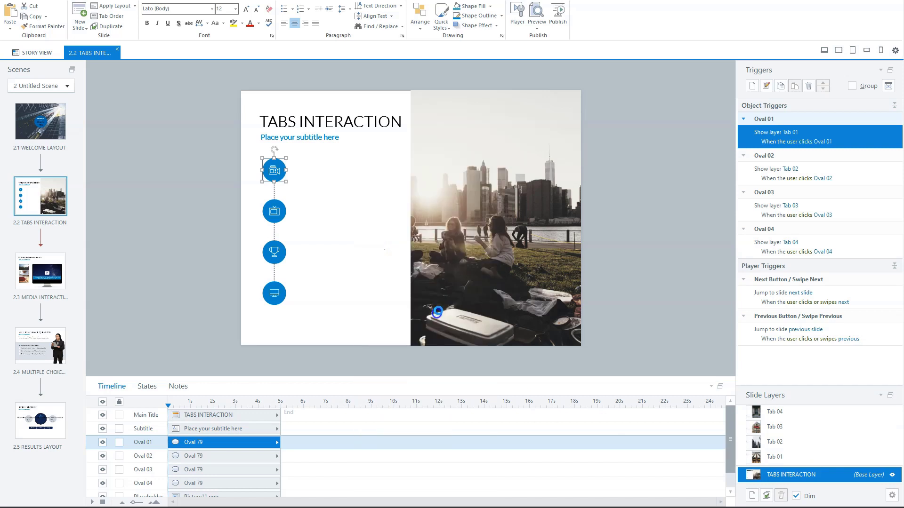
left_click(823, 83)
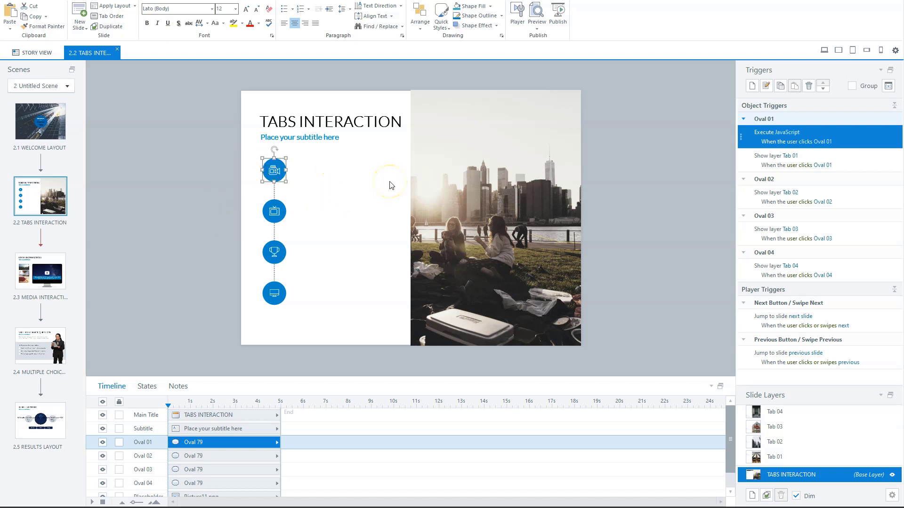
Step: On the Media Interaction slide, paste the Videos play event code into a new Play Button JavaScript trigger
left_click(60, 275)
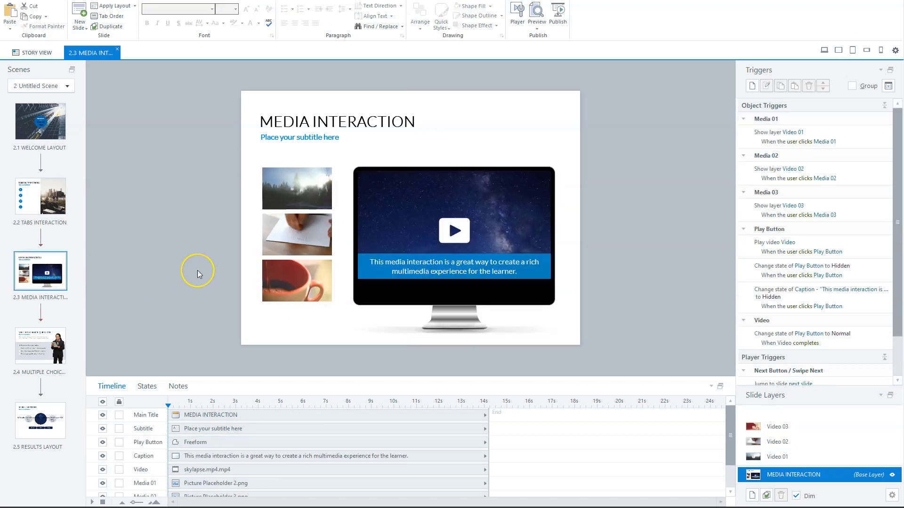
left_click(457, 224)
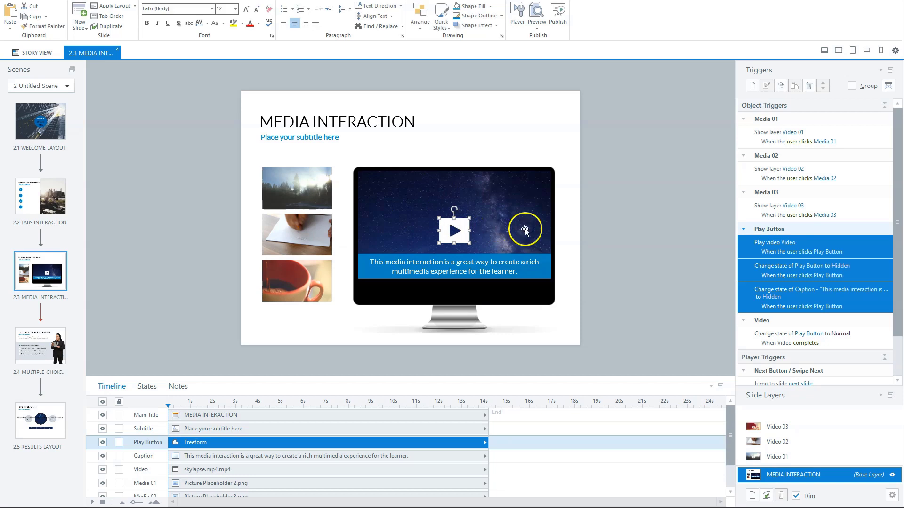
left_click(751, 86)
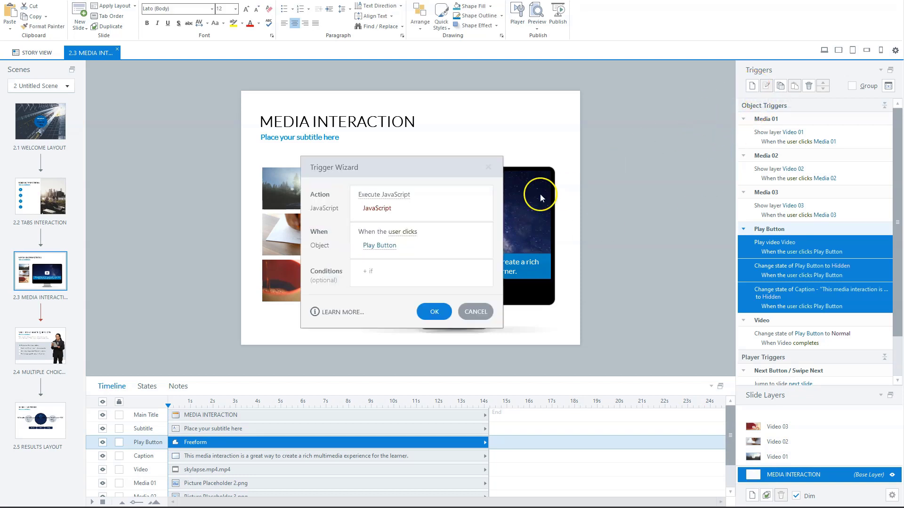
left_click(374, 207)
left_click(340, 178)
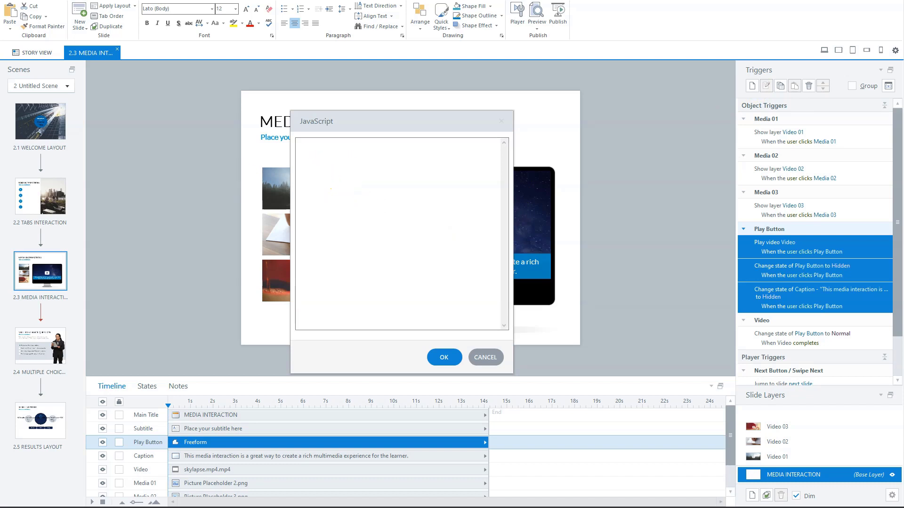
type("ga('send', 'event', 'Videos', 'play', '[video_naam]');")
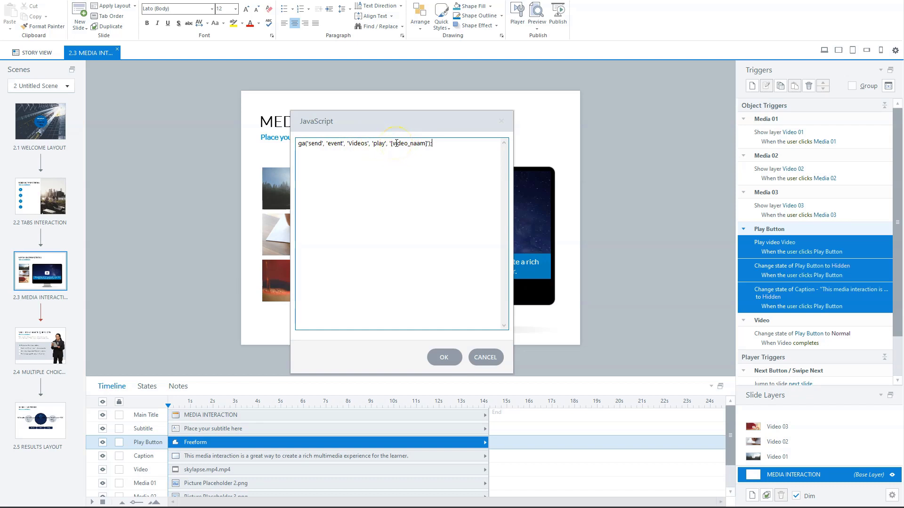
Step: Remove the video_naam placeholder and save the Play Button's on-click JavaScript trigger
left_click_drag(396, 143, 397, 142)
key("BackSpace")
left_click(440, 355)
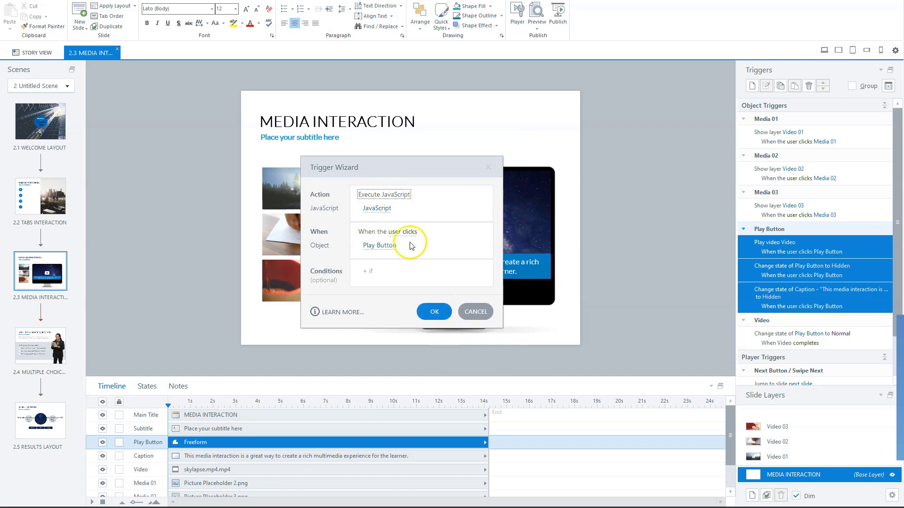
left_click(430, 312)
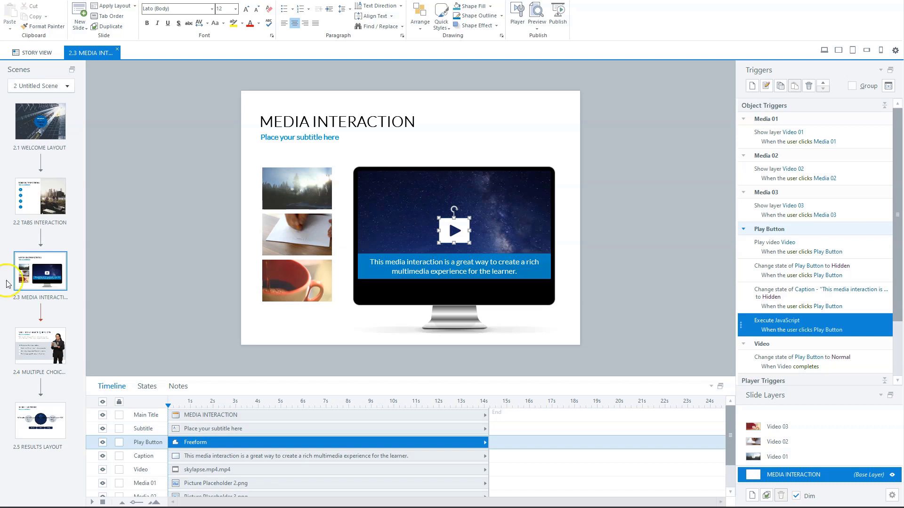
left_click(512, 214)
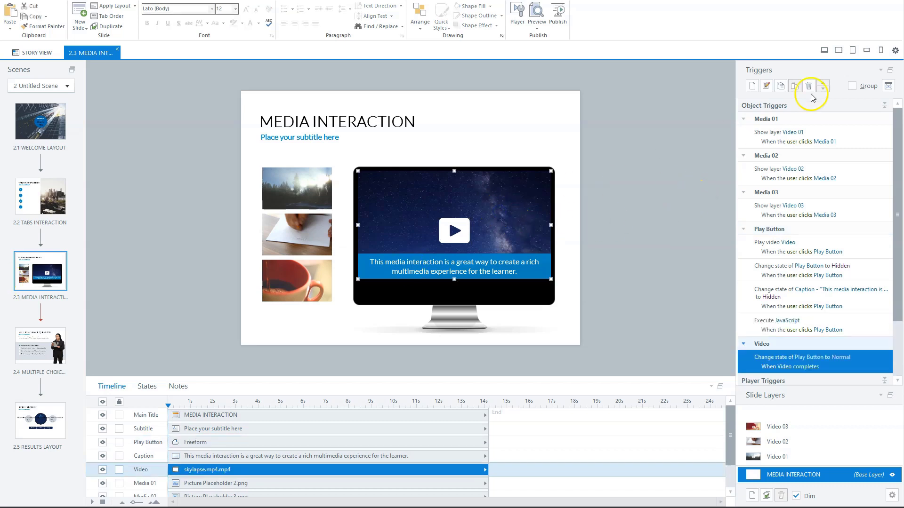
Step: Paste the '100% video played' event code into a new Video JavaScript trigger, replacing video_naam with 'sk'
left_click(750, 85)
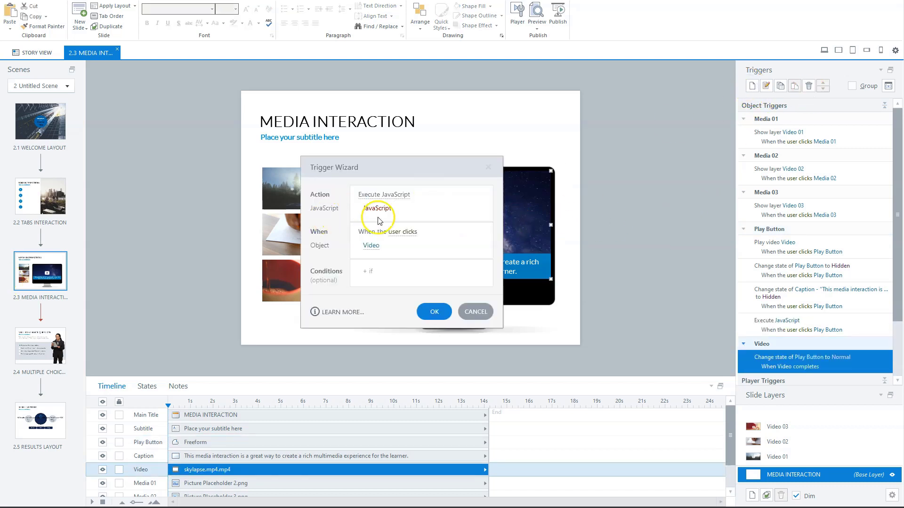
left_click(377, 208)
type("ga('send', 'event', 'video', '100% video played', '[video_naam]');")
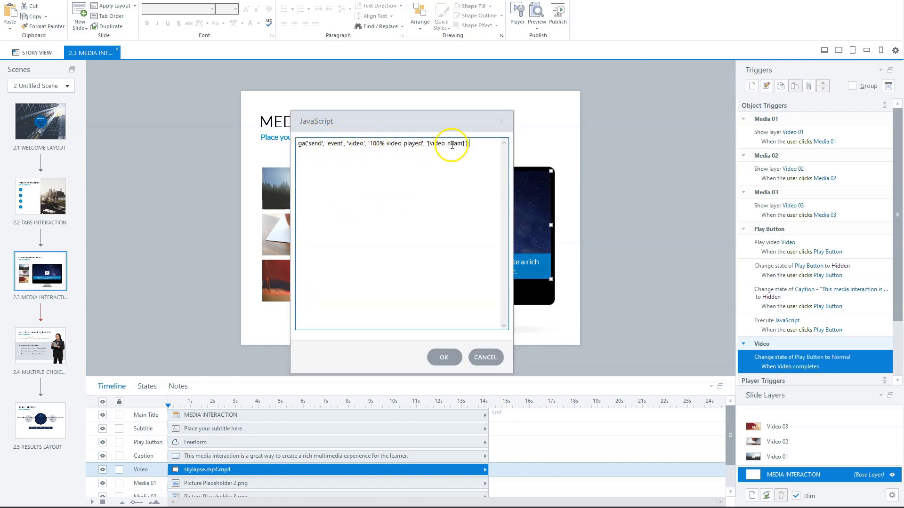
left_click_drag(429, 144, 453, 145)
type("skylaps")
left_click(443, 357)
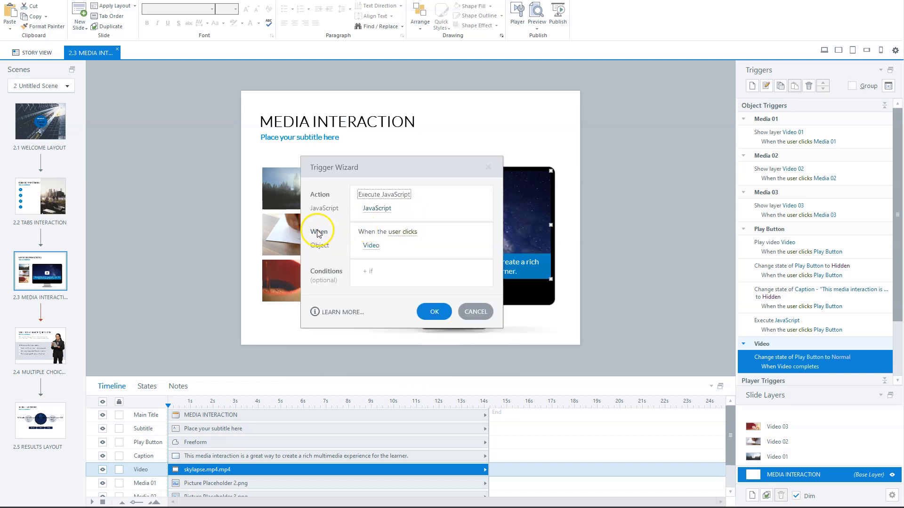
Step: Run the Video's JavaScript when media skylapse.mp4 completes, and save the trigger
left_click(400, 232)
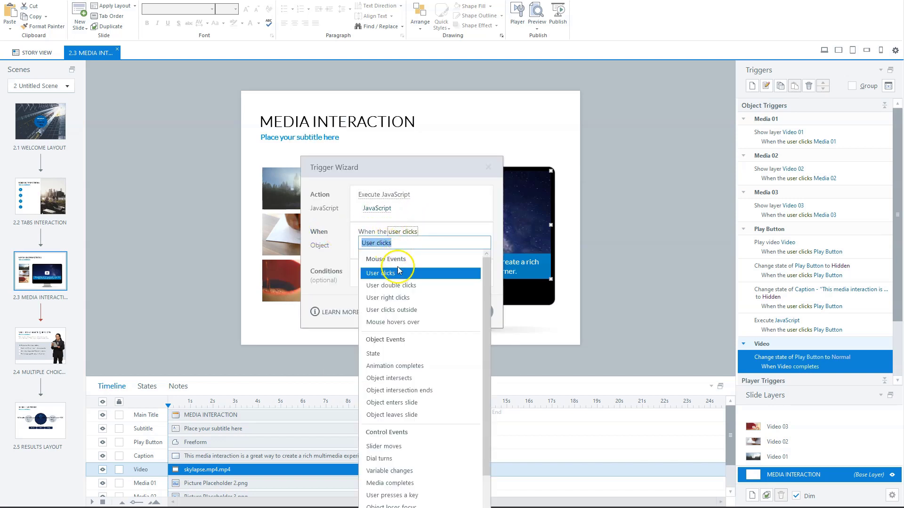
left_click(390, 483)
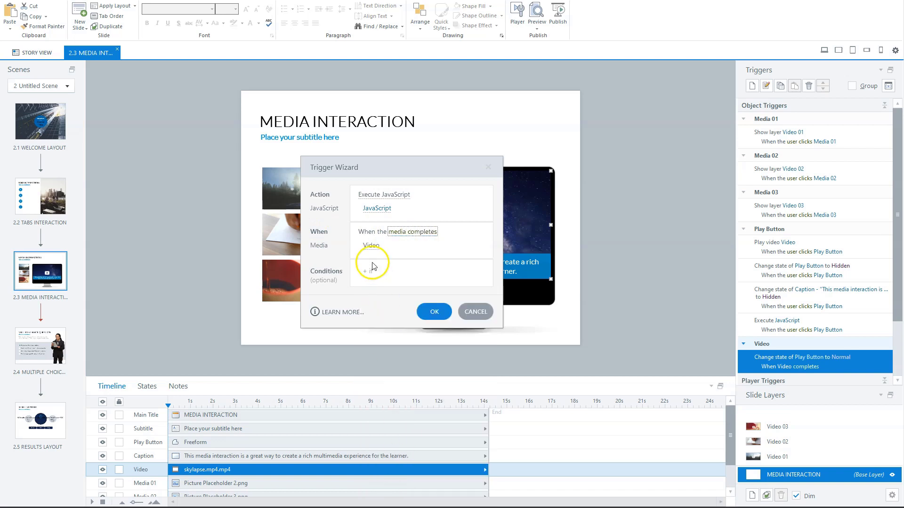
left_click(371, 246)
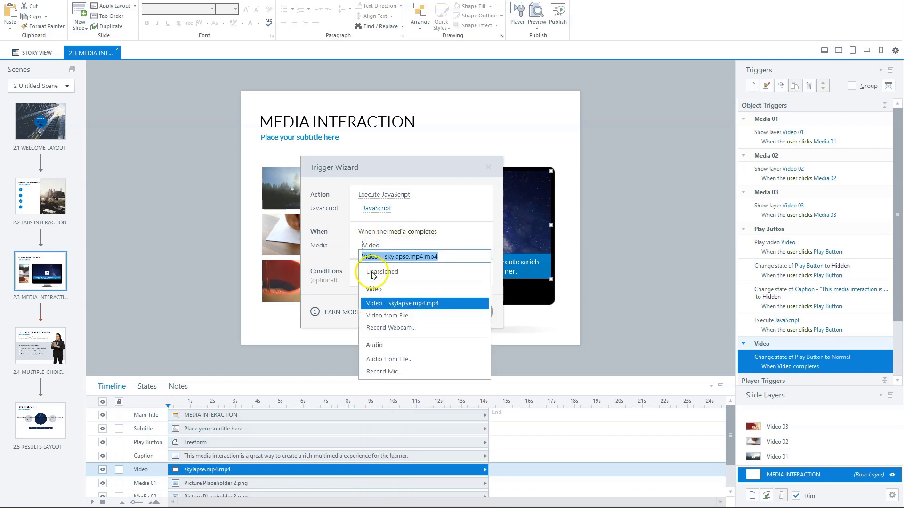
left_click(377, 304)
left_click(430, 310)
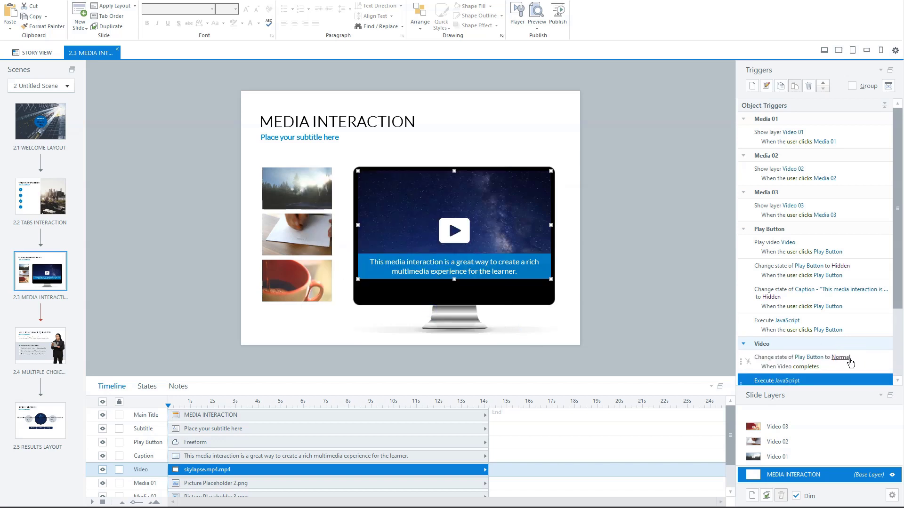
scroll(852, 325, "down", 2)
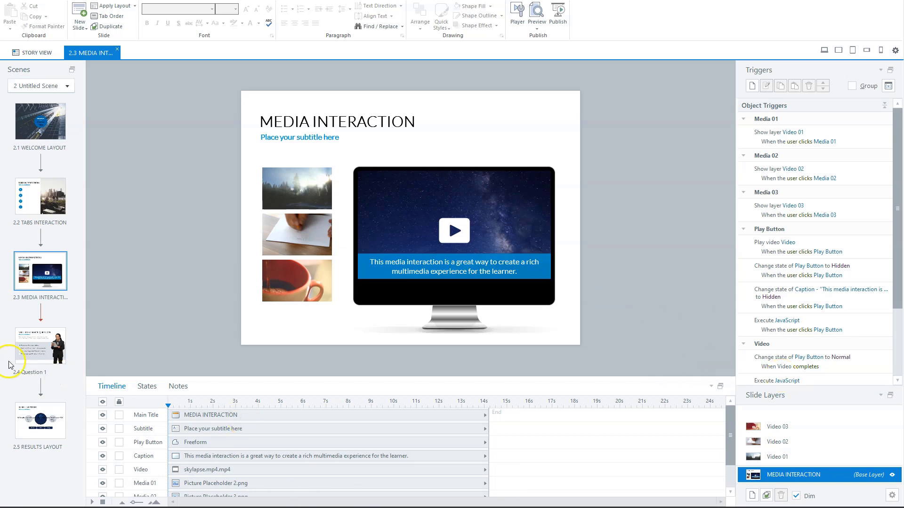
Step: Give Question 1's Correct layer an Execute JavaScript trigger sending the 'correct' ga event
left_click(28, 349)
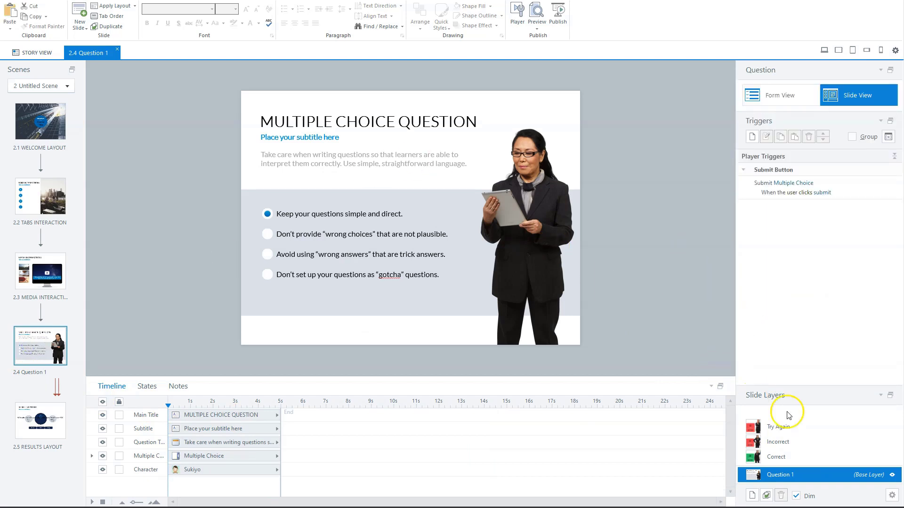
left_click(781, 457)
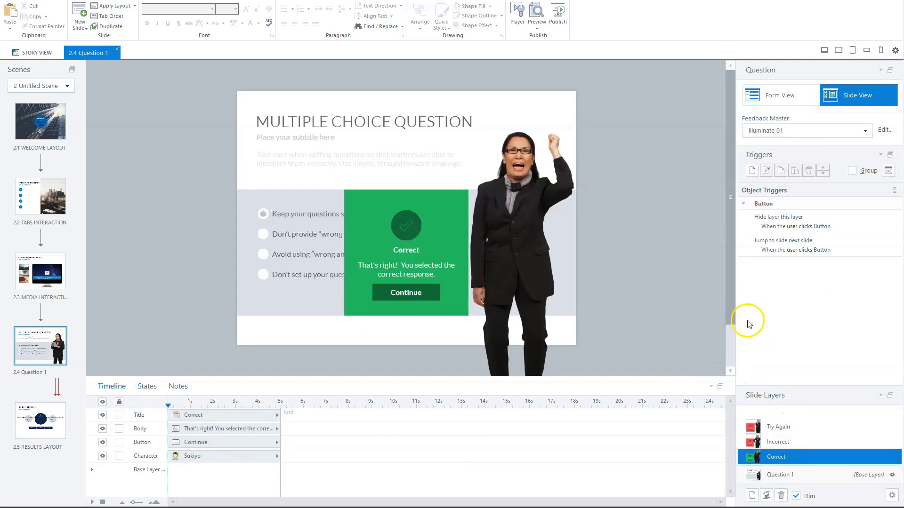
left_click(751, 171)
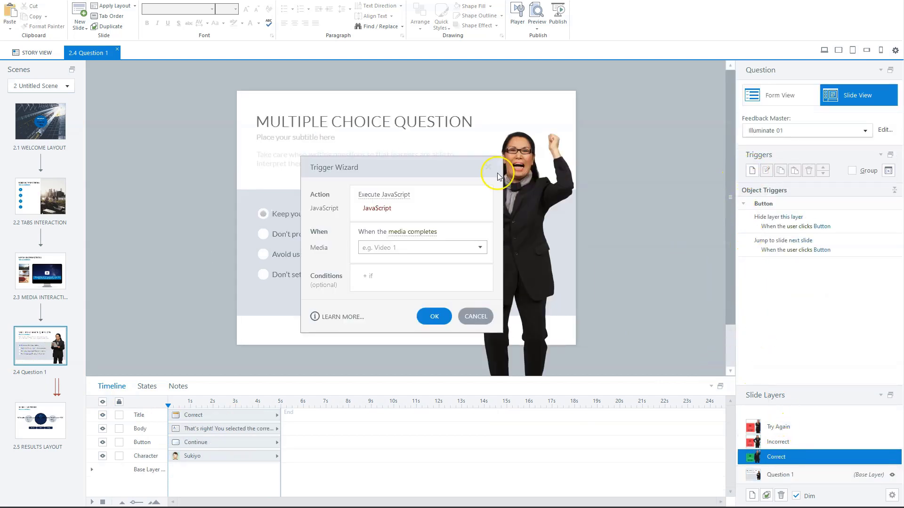
left_click(377, 210)
type("ga('send', 'event', 'Question', 'correct', 'Question 1');")
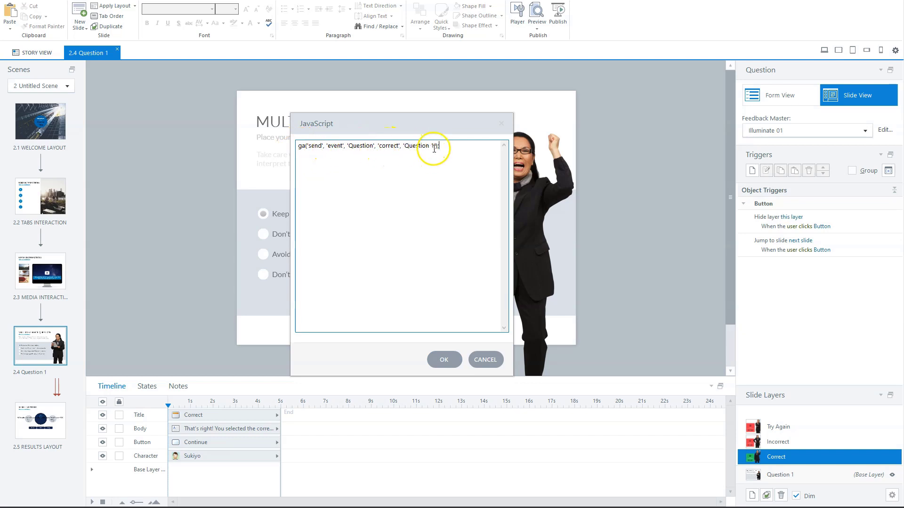
left_click_drag(452, 145, 263, 145)
key("ctrl+c")
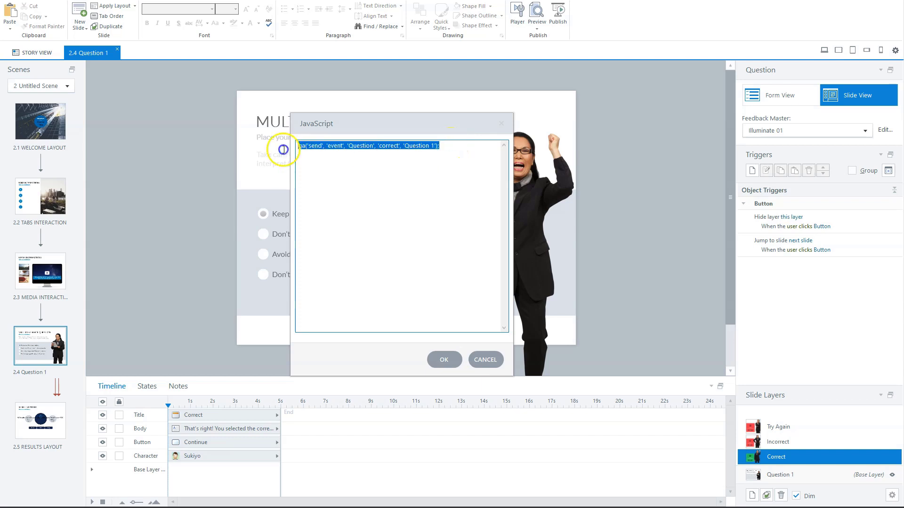
left_click(442, 360)
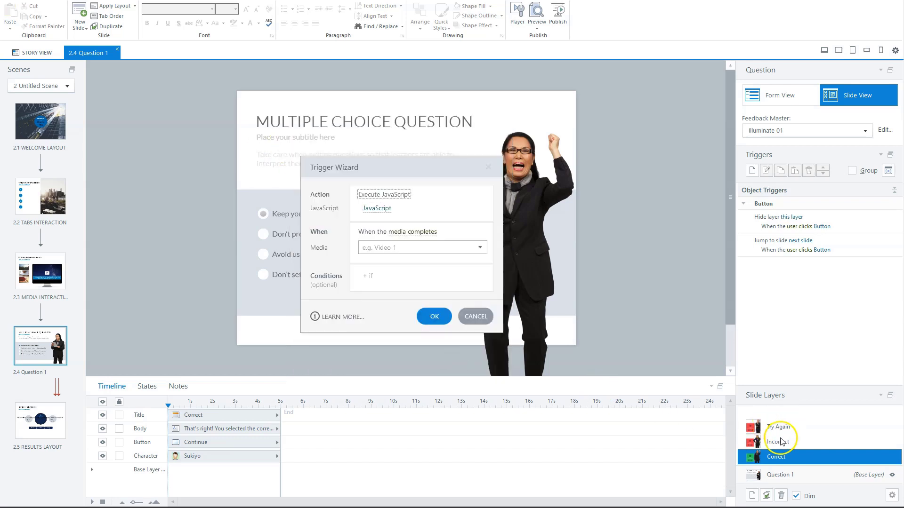
left_click(433, 316)
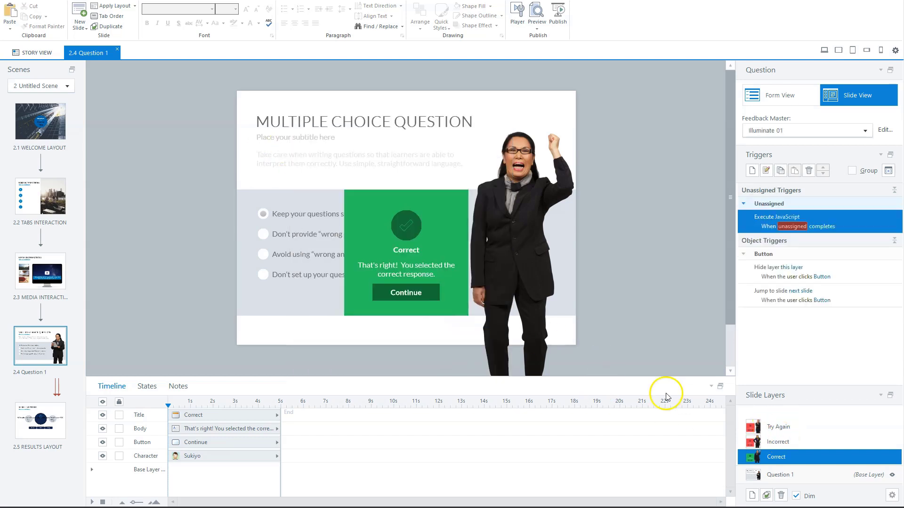
Step: Give the Incorrect layer the same JavaScript trigger, edited to send 'incorrect' instead
left_click(779, 426)
left_click(778, 442)
left_click(754, 173)
left_click(380, 206)
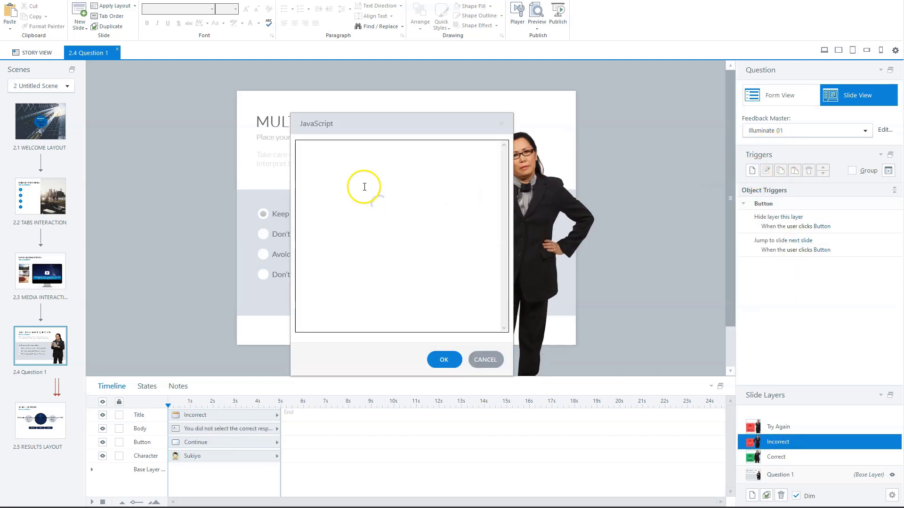
key("ctrl+v")
left_click(379, 146)
type("in")
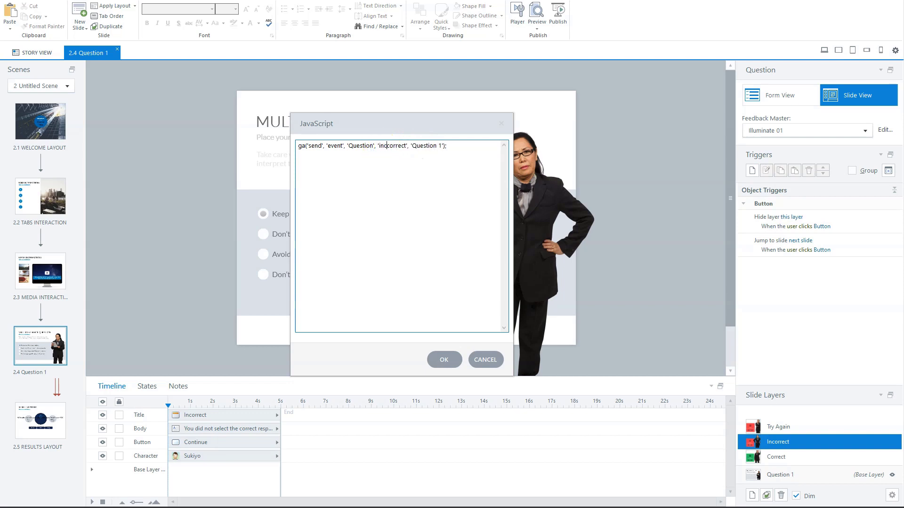
left_click(388, 147)
key("BackSpace")
left_click(442, 360)
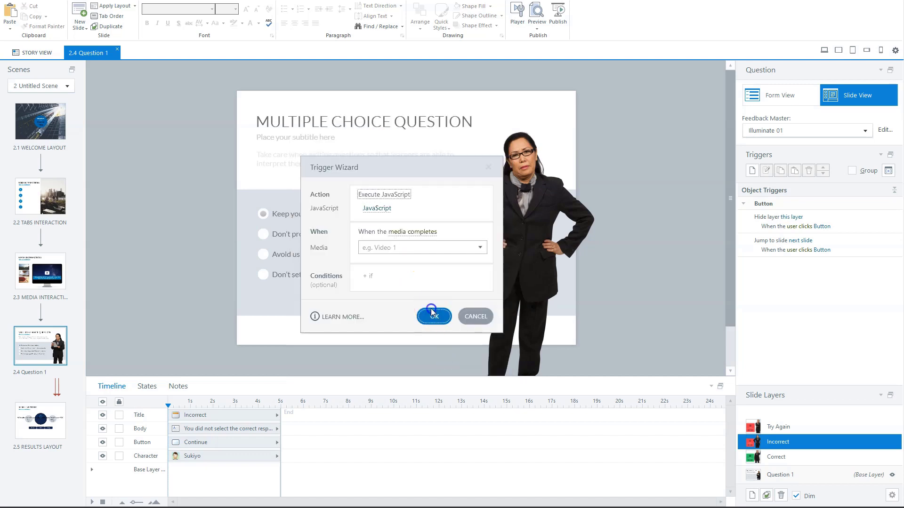
left_click(432, 313)
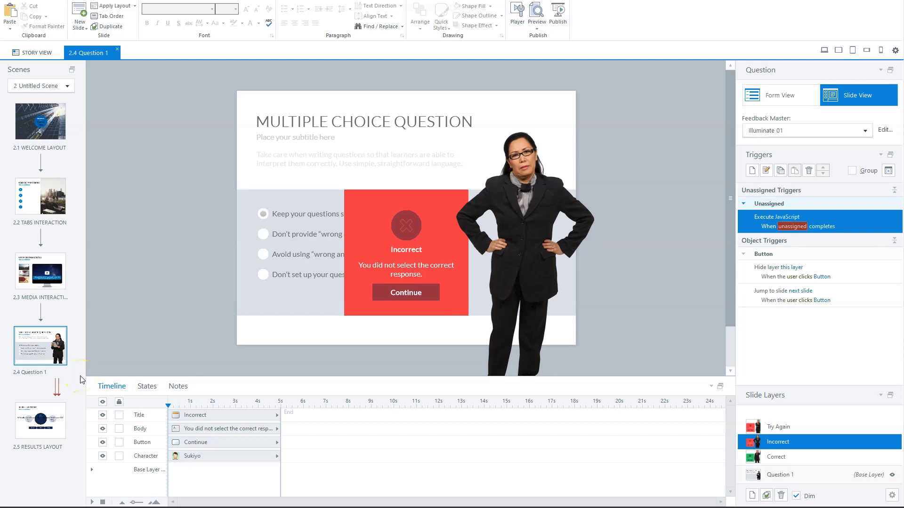
left_click(55, 410)
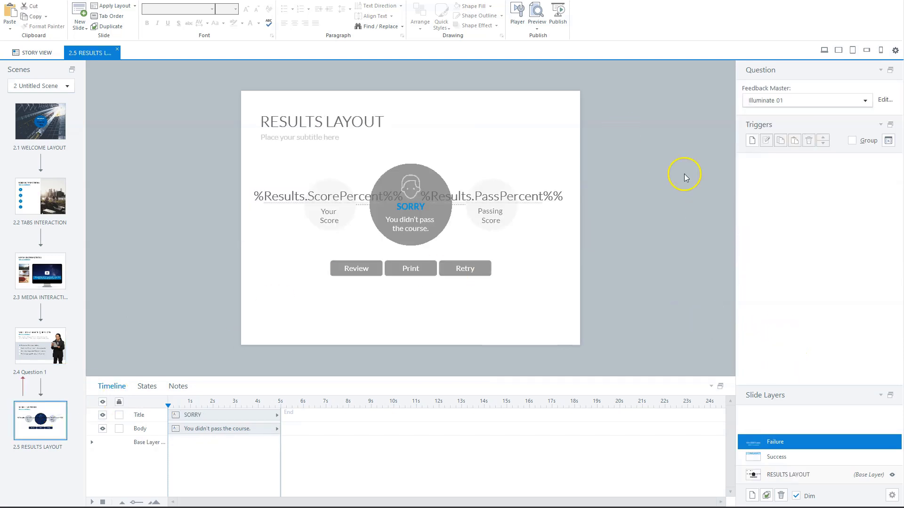
Step: Give the Results Success layer a JavaScript trigger with ga('send','event','Result','completed')
left_click(782, 457)
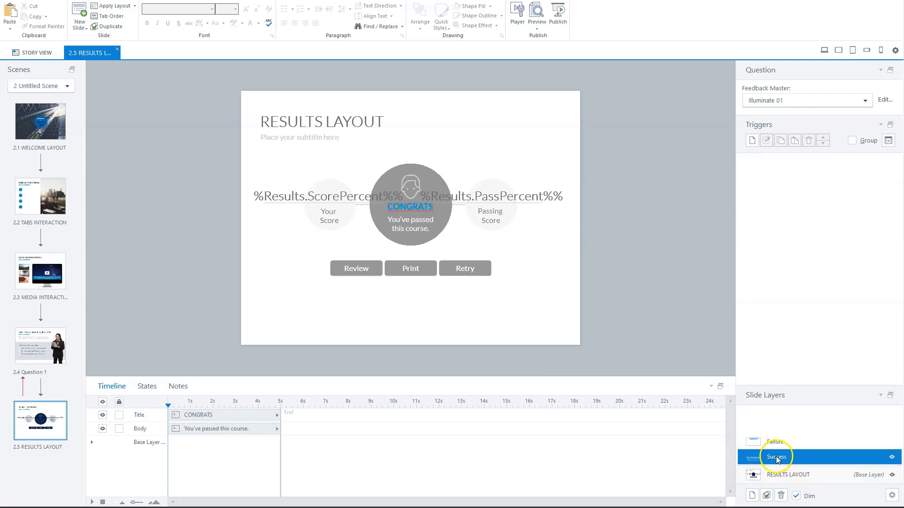
left_click(781, 458)
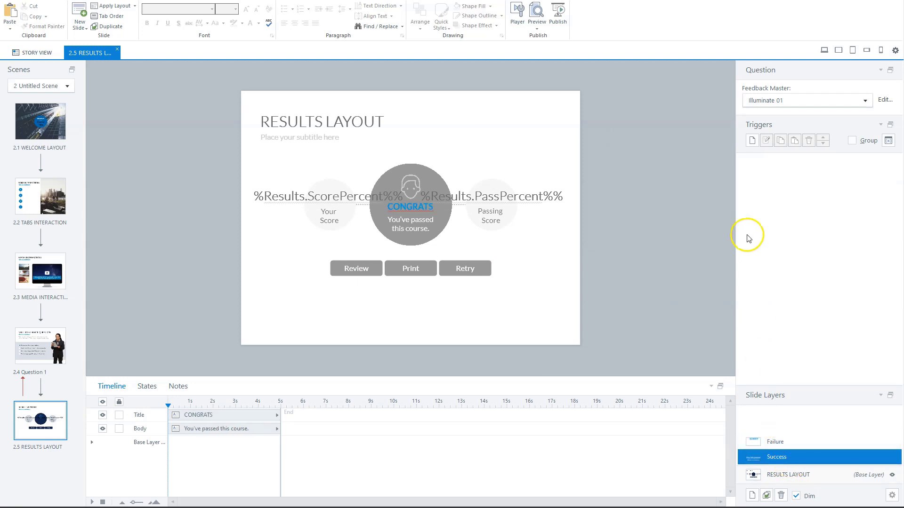
left_click(751, 141)
left_click(377, 208)
type("ga('send', 'event', 'Result', 'completed');")
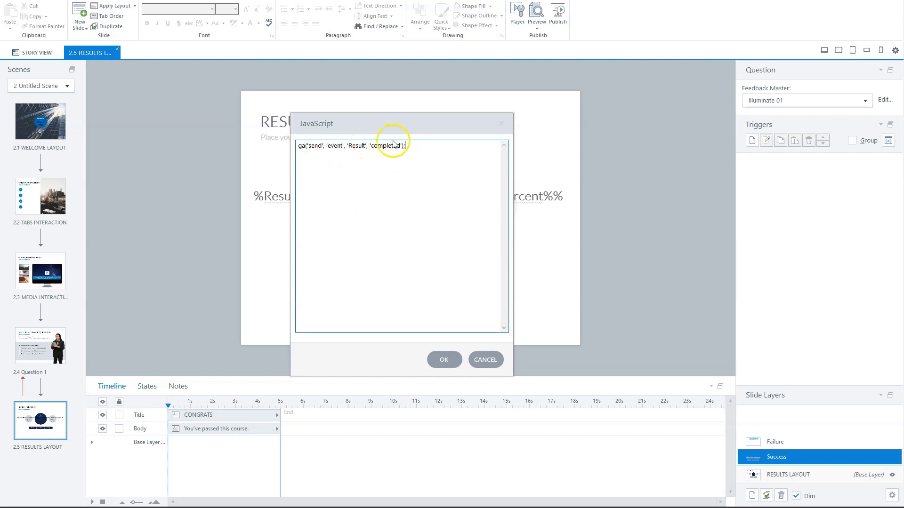
left_click(437, 358)
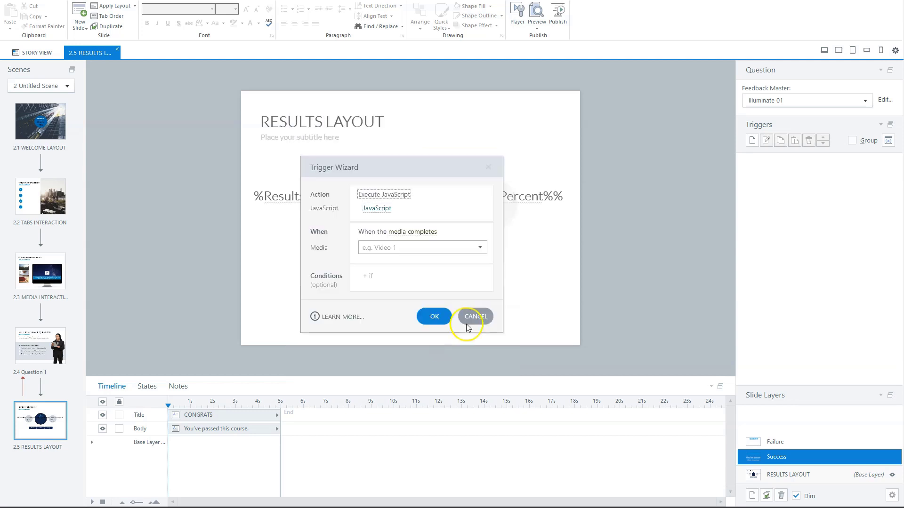
left_click(430, 319)
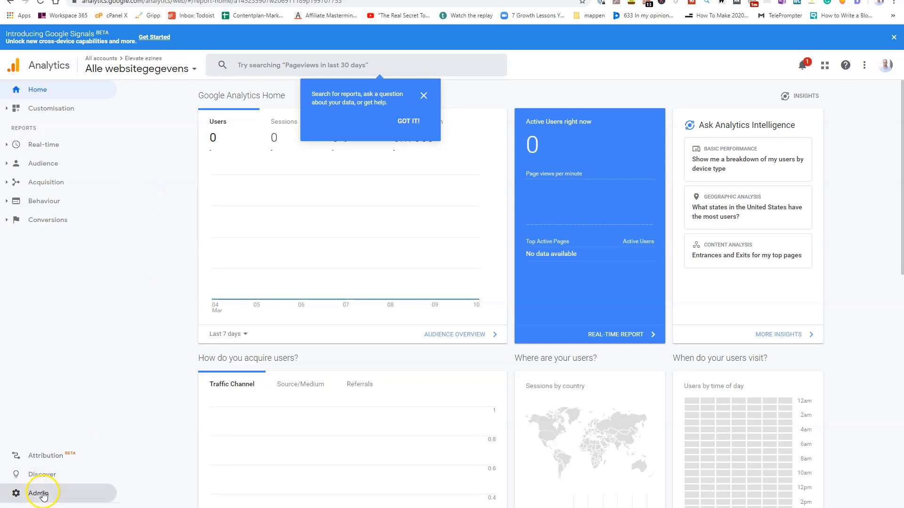
Step: Start a new website property from the Google Analytics Admin settings
left_click(43, 495)
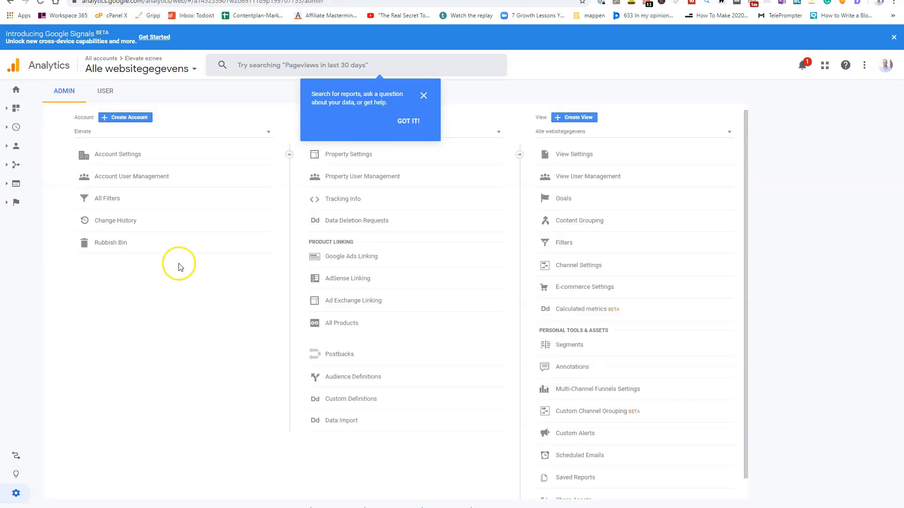
left_click(424, 97)
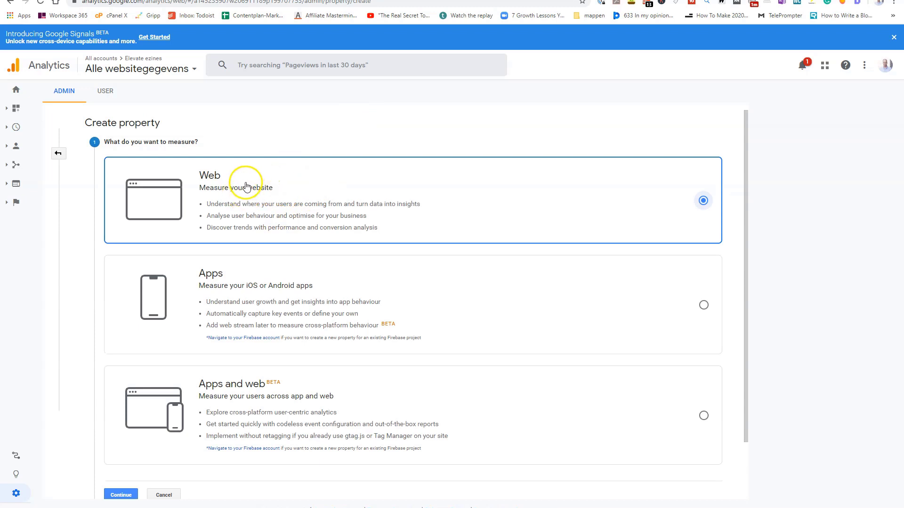
left_click(262, 196)
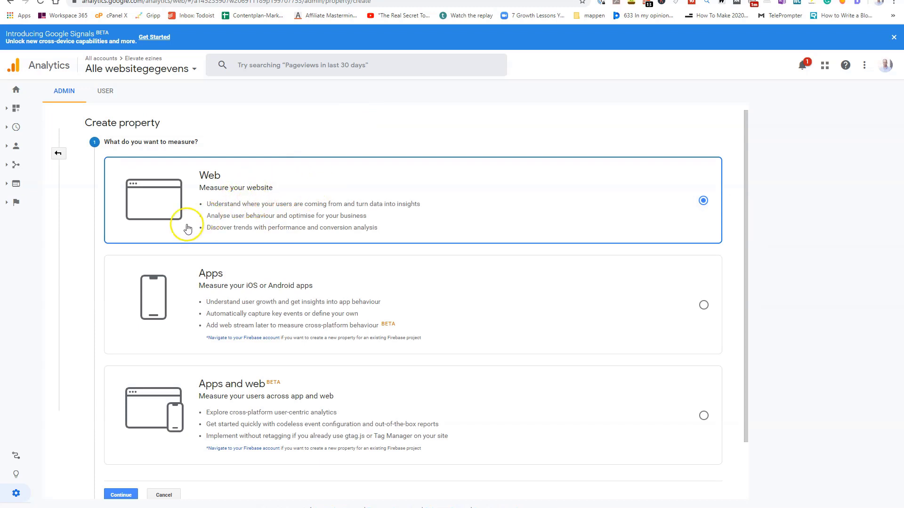
scroll(183, 286, "down", 2)
left_click(121, 429)
left_click(156, 229)
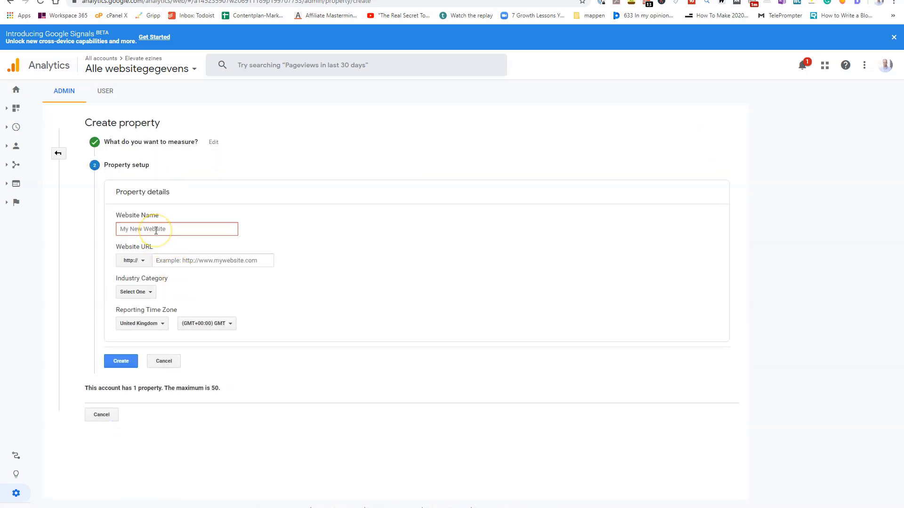
left_click(155, 231)
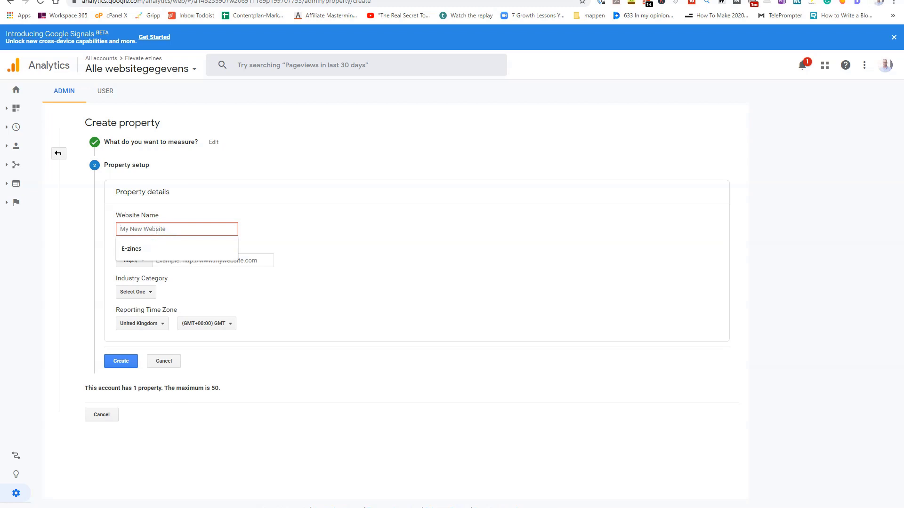
type("nalytics course")
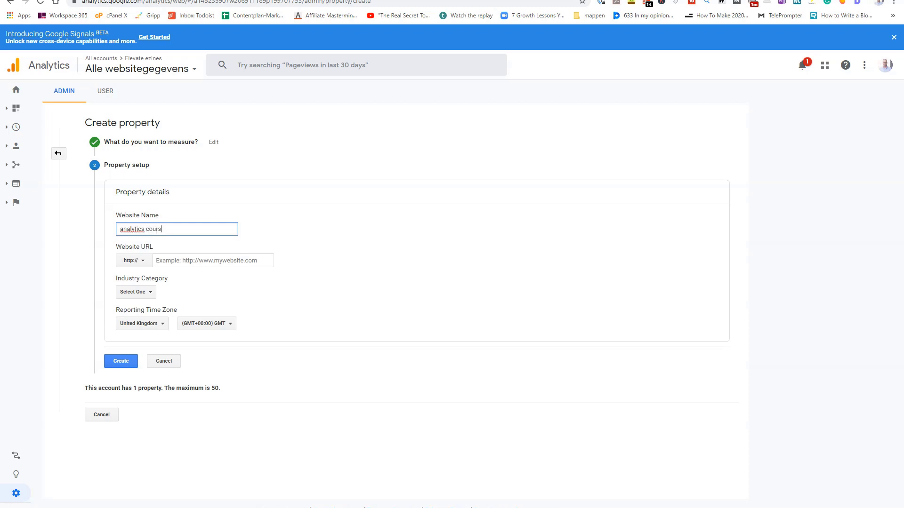
left_click(169, 260)
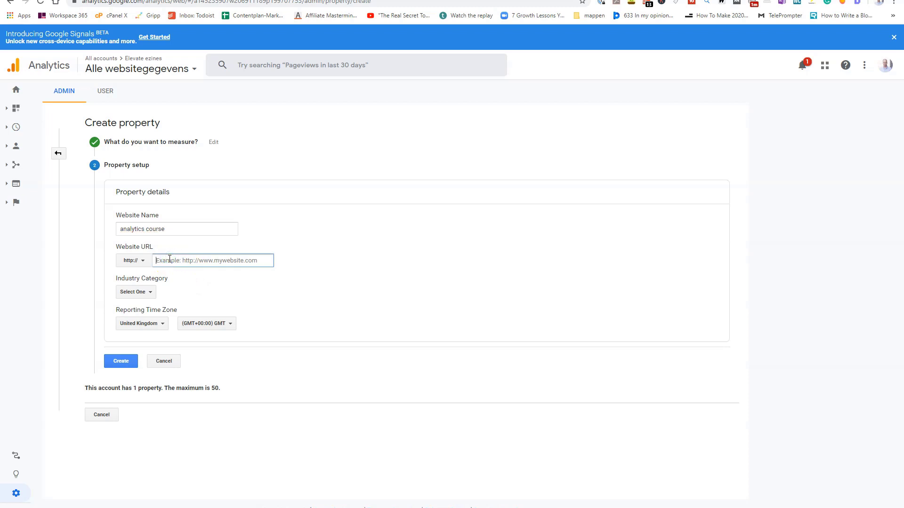
left_click(135, 260)
left_click(141, 291)
left_click(171, 262)
type("ee")
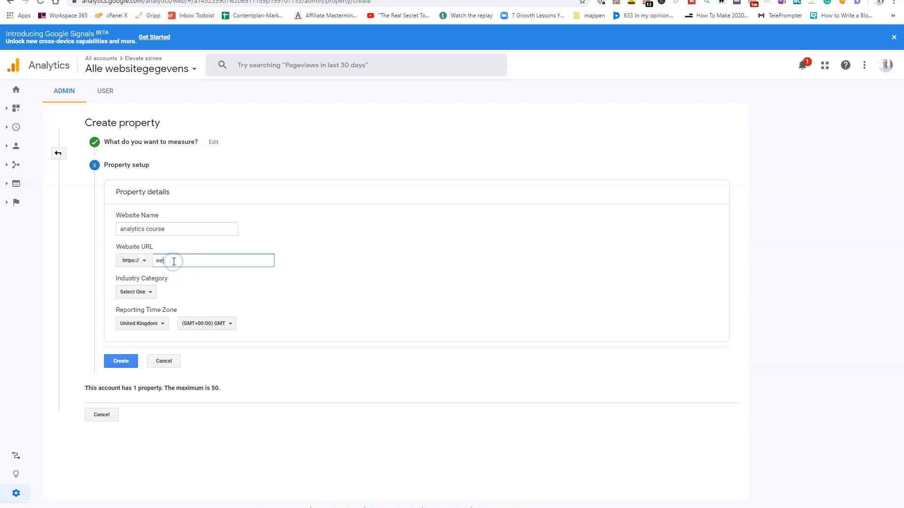
key("BackSpace")
type("www.marento.nl")
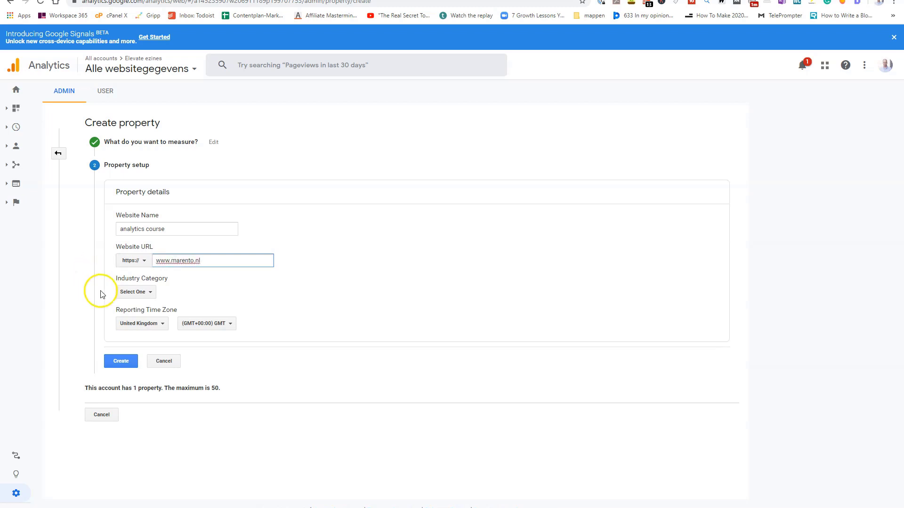
Step: Set the industry category to Computers and Electronics
left_click(140, 292)
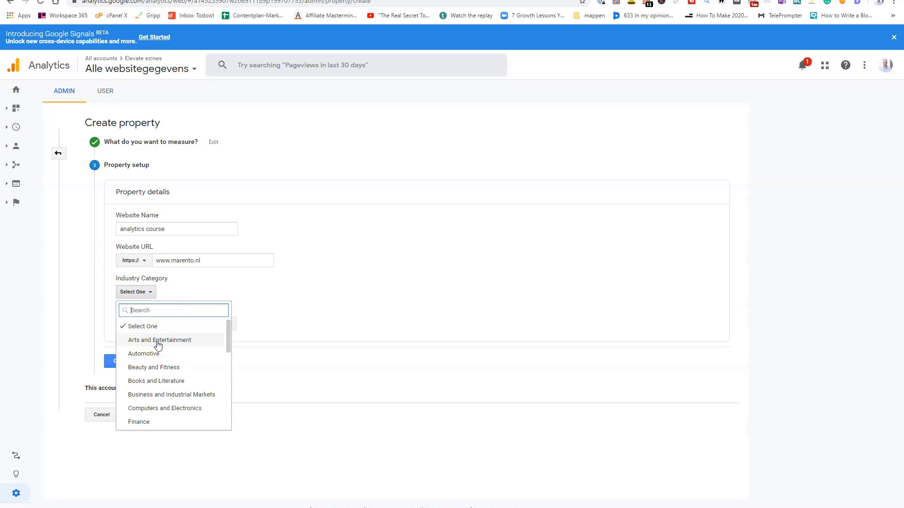
scroll(160, 346, "down", 5)
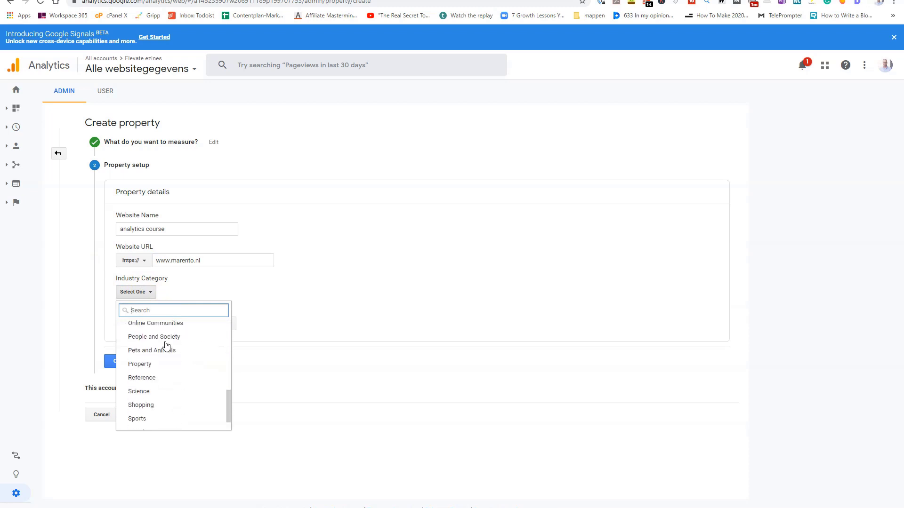
scroll(166, 345, "down", 1)
scroll(160, 329, "up", 3)
left_click(154, 309)
type("r")
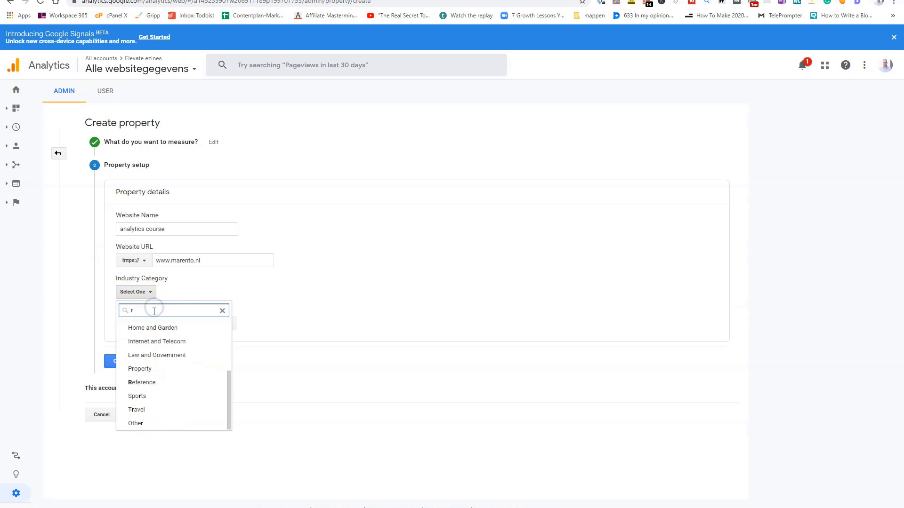
key("BackSpace")
type("e")
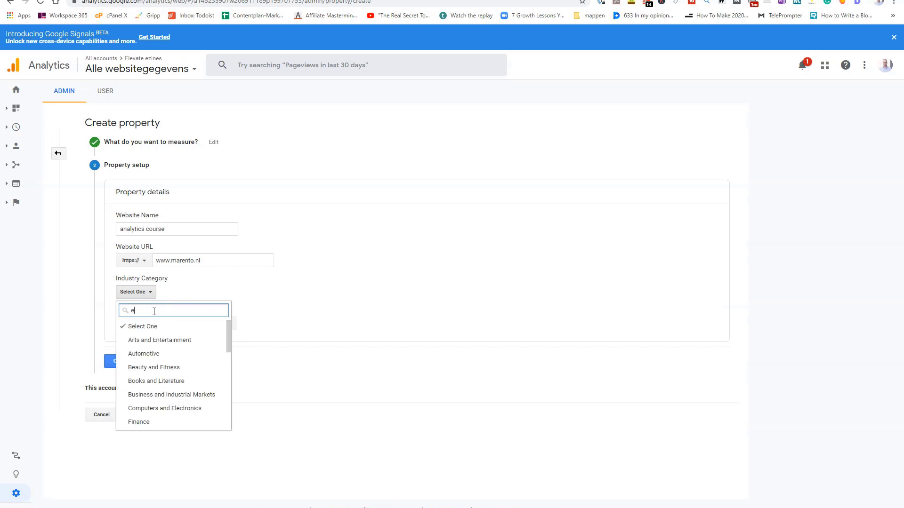
type("f")
key("BackSpace")
type("d")
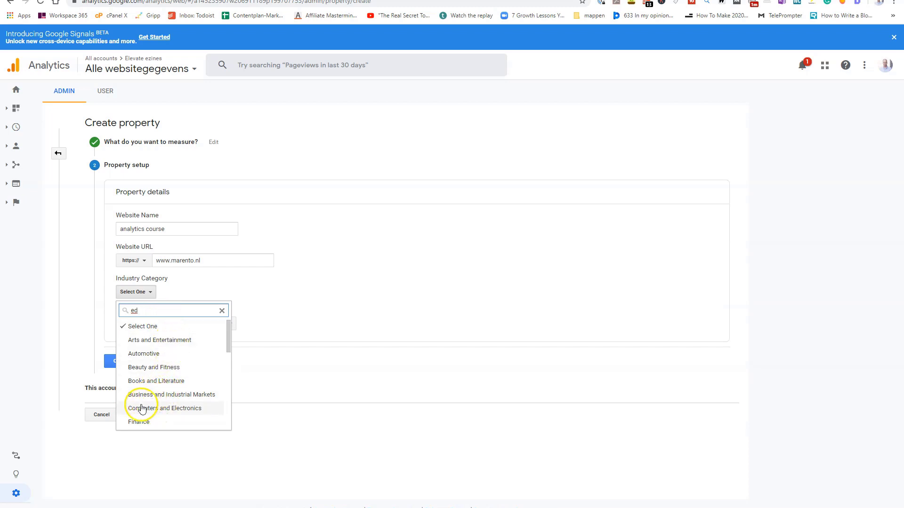
left_click(160, 408)
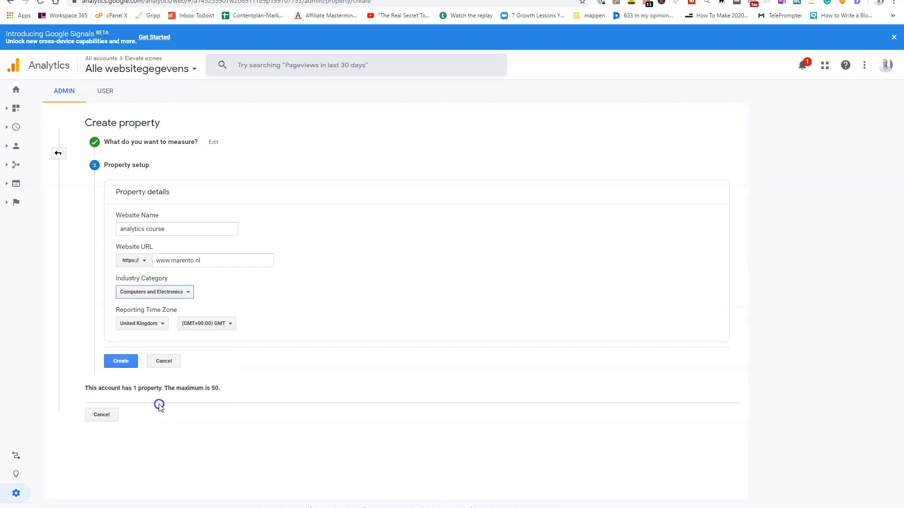
Step: Search the reporting time zone country list for Netherlands
left_click(151, 325)
type("smd")
key("BackSpace")
type("amser")
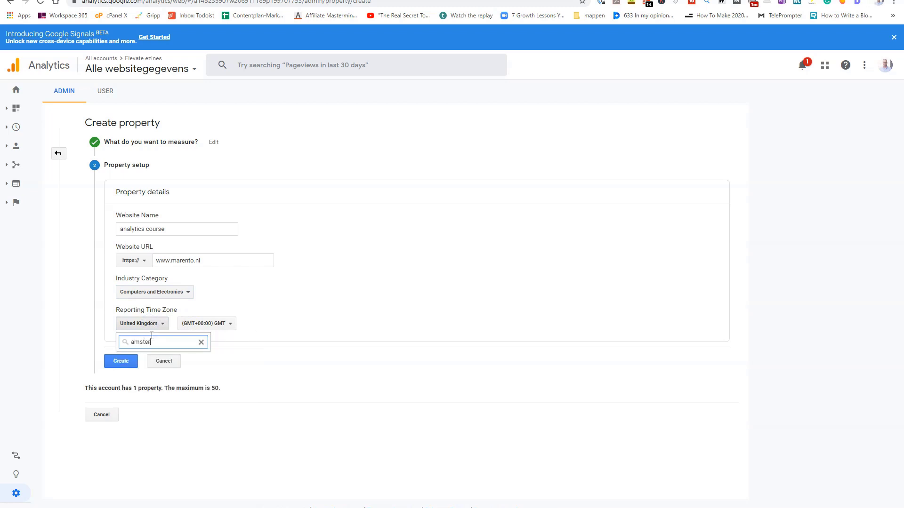
type("netj")
Step: Choose Netherlands time, create the property, and copy its new tracking ID
left_click(144, 359)
left_click(123, 360)
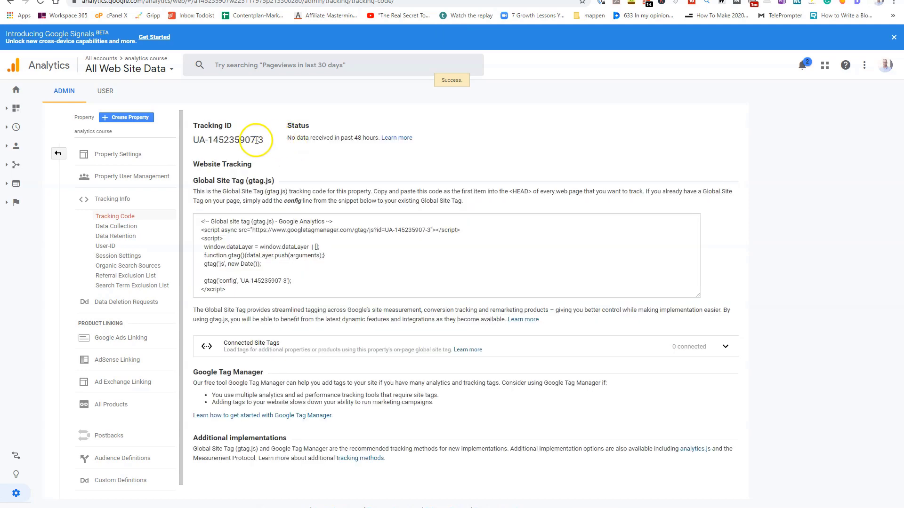
left_click_drag(265, 141, 199, 140)
key("ctrl+c")
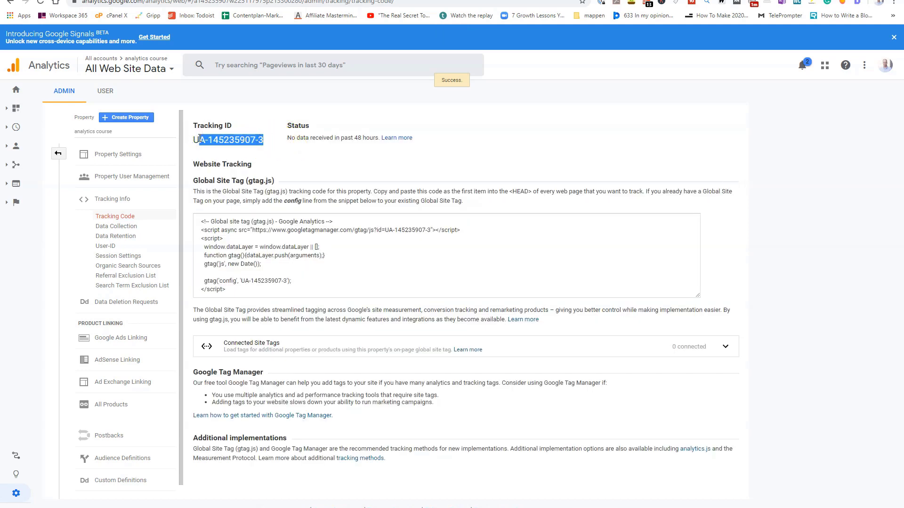
key("alt+Tab")
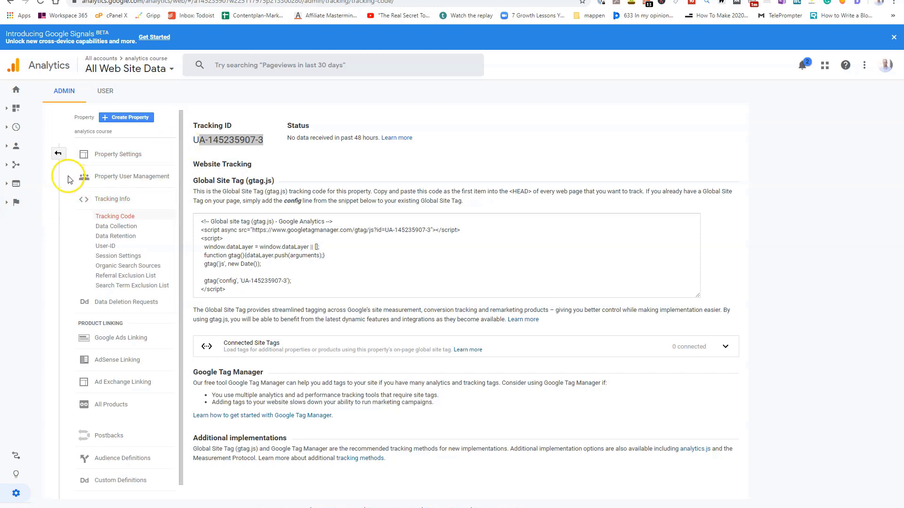
Step: Create a Mobile app view named 'analytics view' with Netherlands reporting time zone
left_click(58, 155)
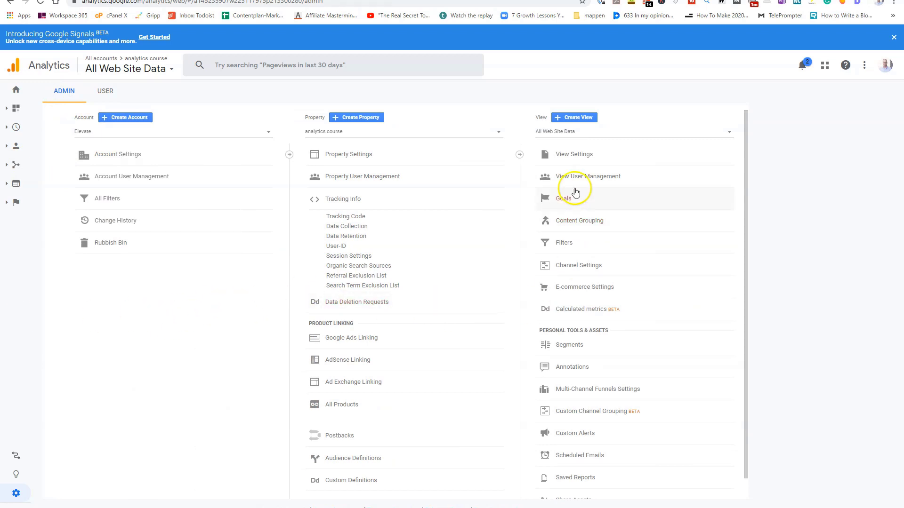
left_click(584, 120)
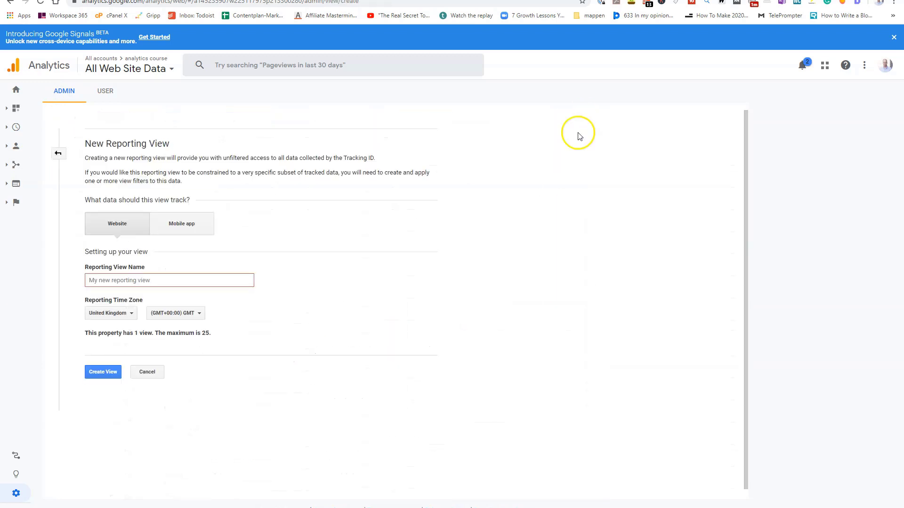
left_click(182, 225)
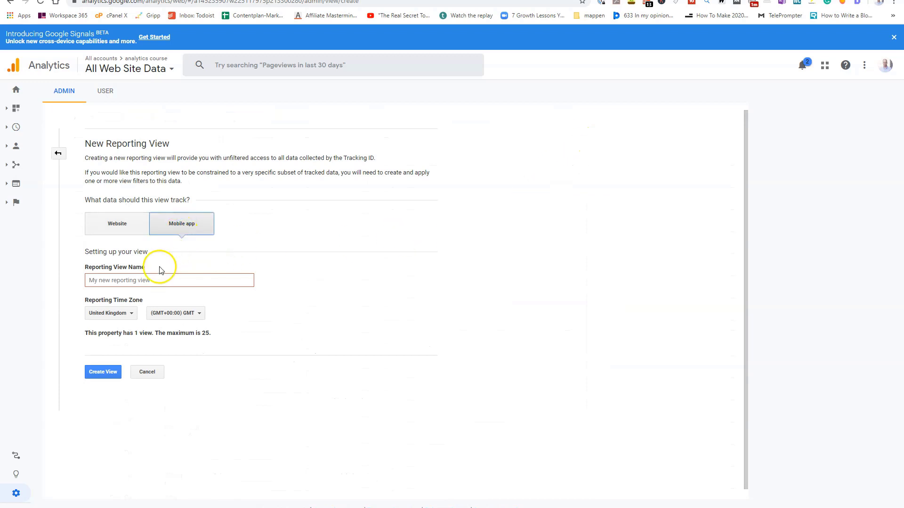
left_click(137, 282)
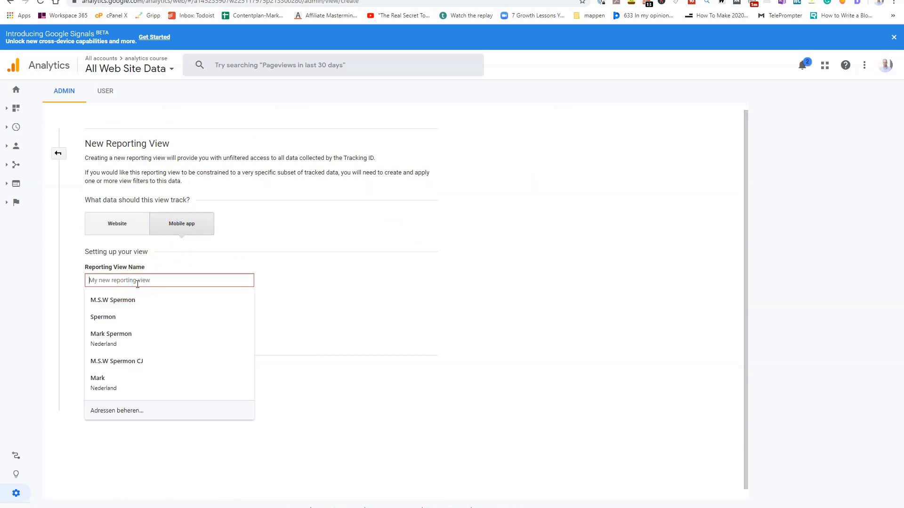
type("analytics view")
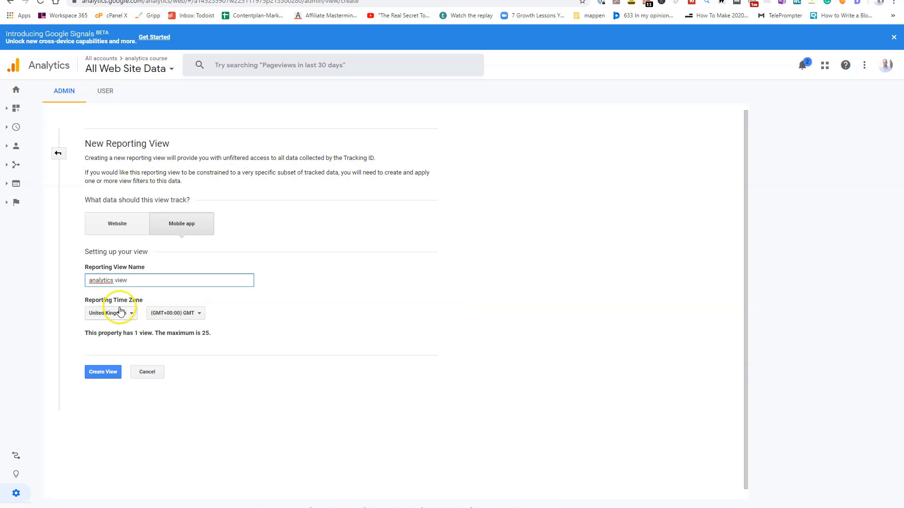
left_click(128, 314)
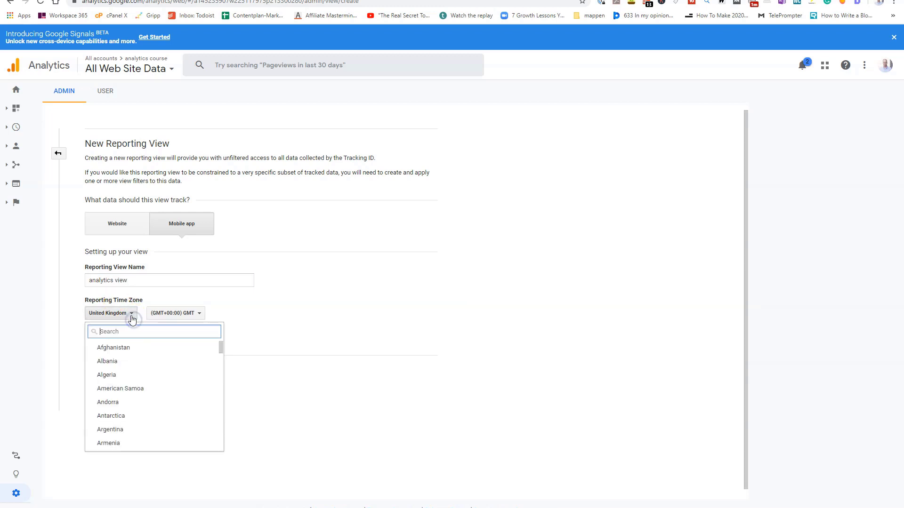
type("net")
left_click(113, 348)
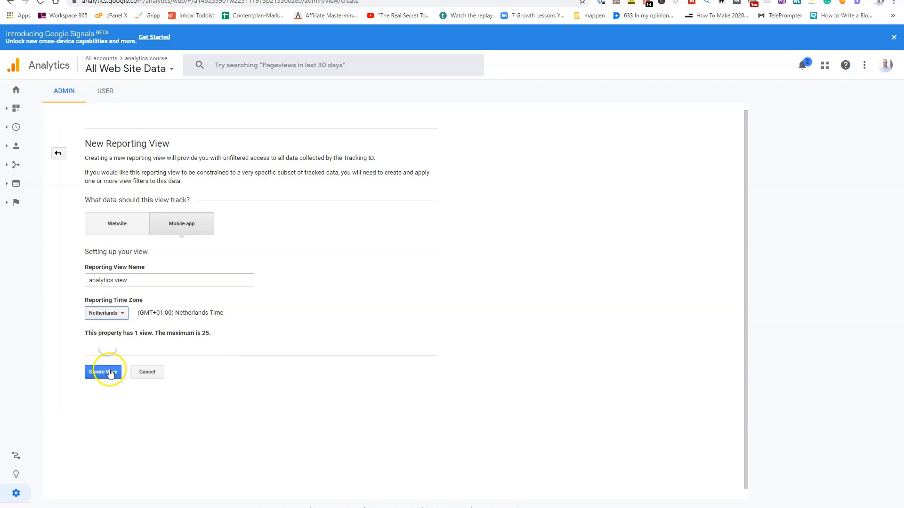
left_click(109, 374)
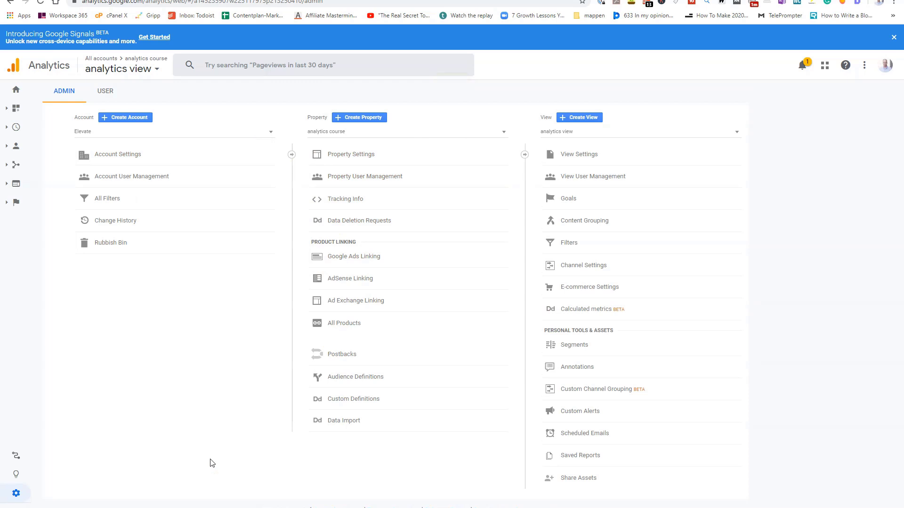
Step: Publish the Storyline course 'googke-analytics' to Web as HTML5
left_click(80, 478)
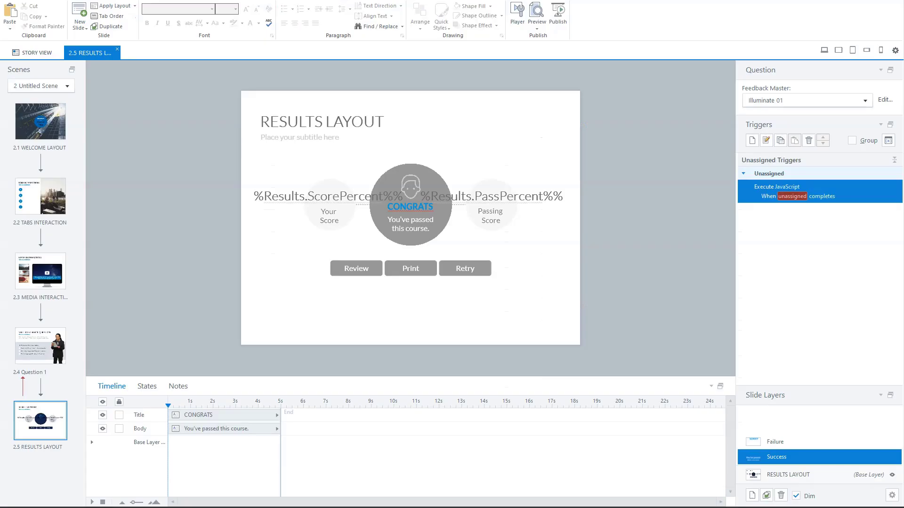
left_click(557, 15)
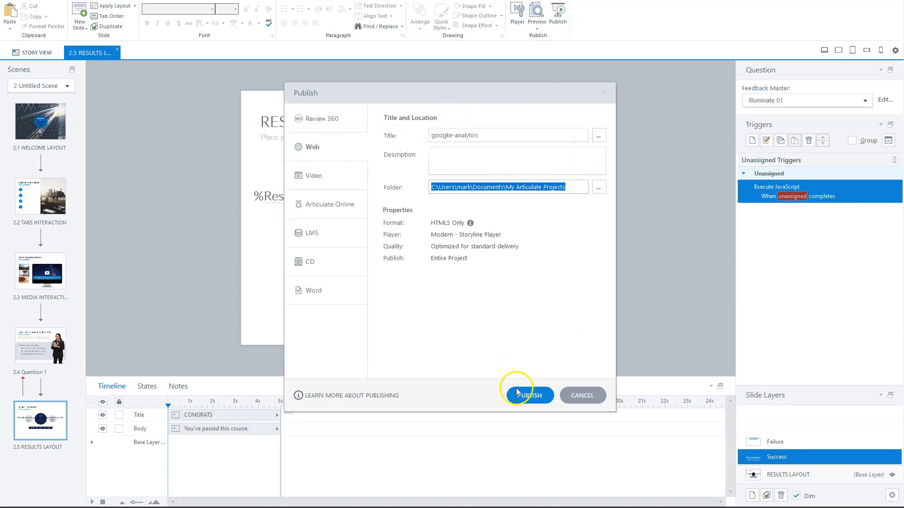
left_click(531, 395)
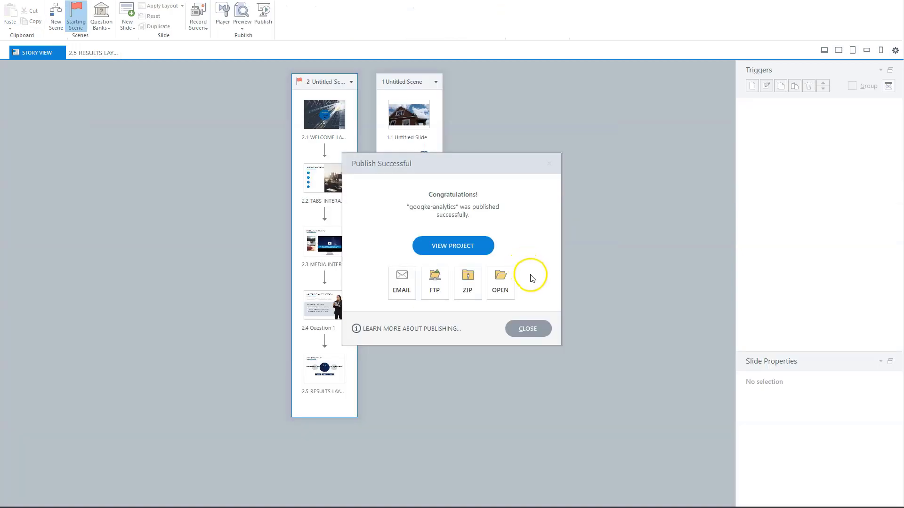
Step: Open the googke-analytics output folder and bring up story.html's context menu
left_click(500, 285)
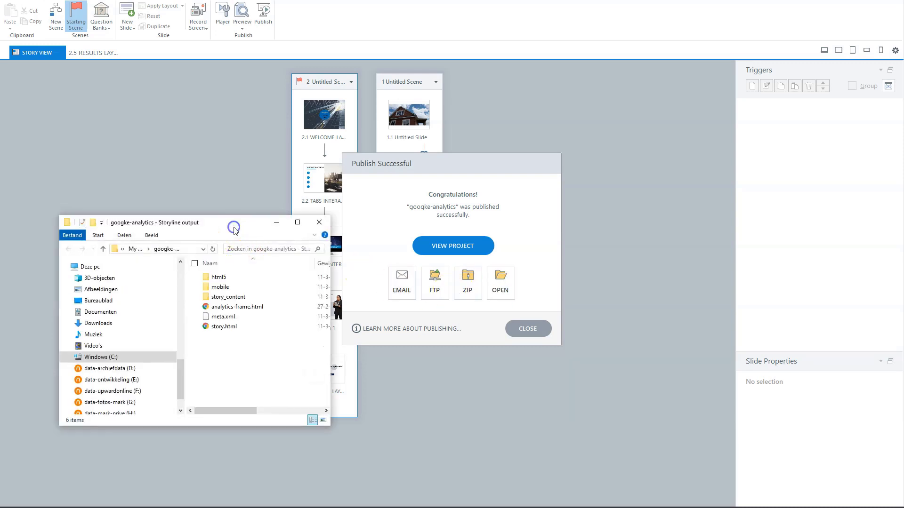
left_click(236, 228)
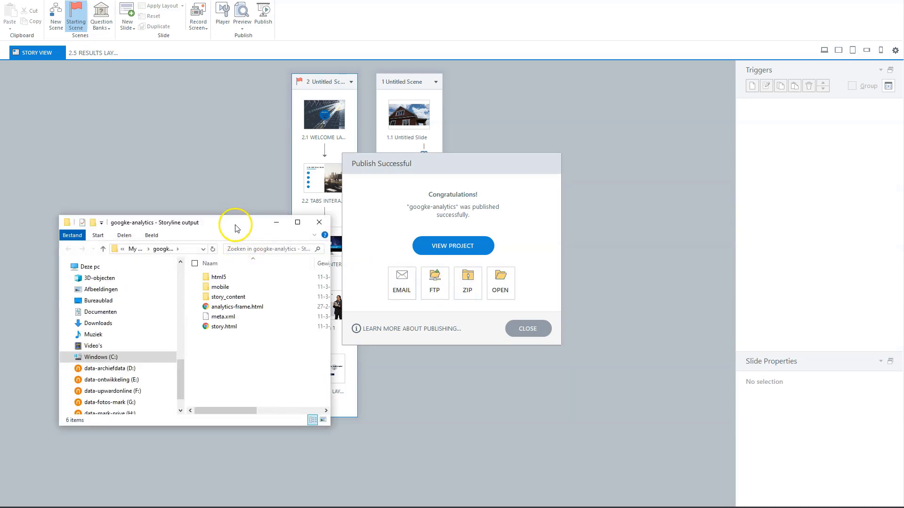
left_click(225, 327)
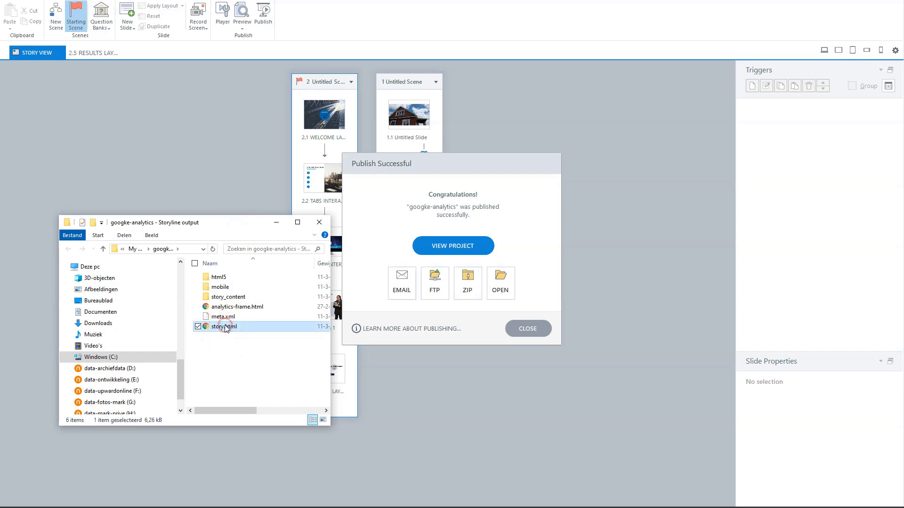
right_click(225, 328)
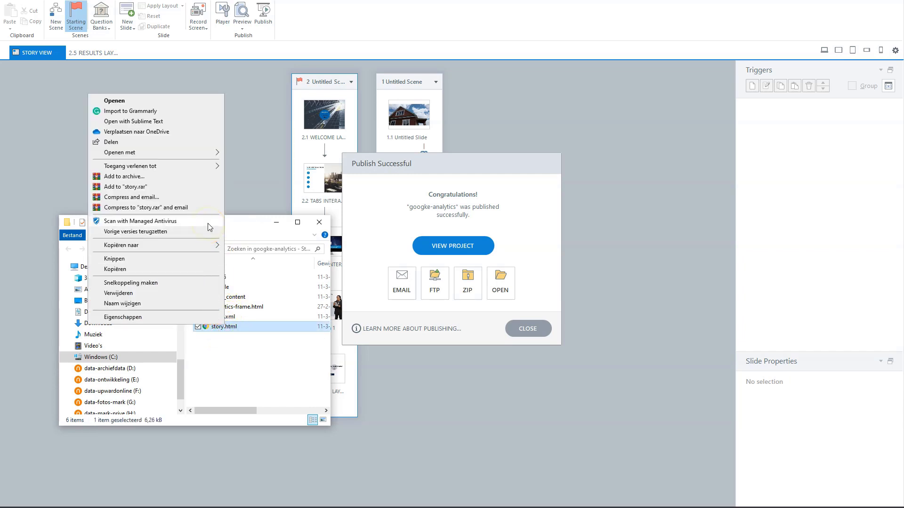
Step: Open story.html in maximized Sublime Text and add an empty line after the window.THREE script
left_click(198, 123)
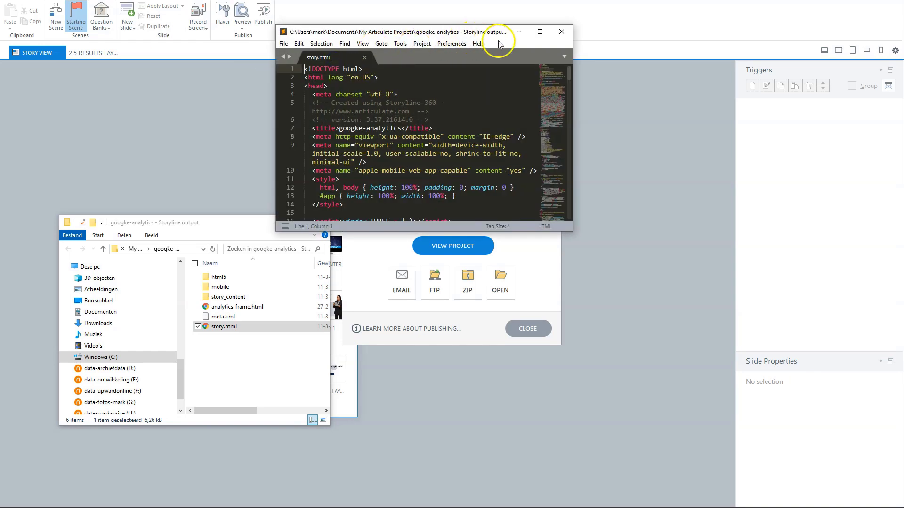
left_click(540, 31)
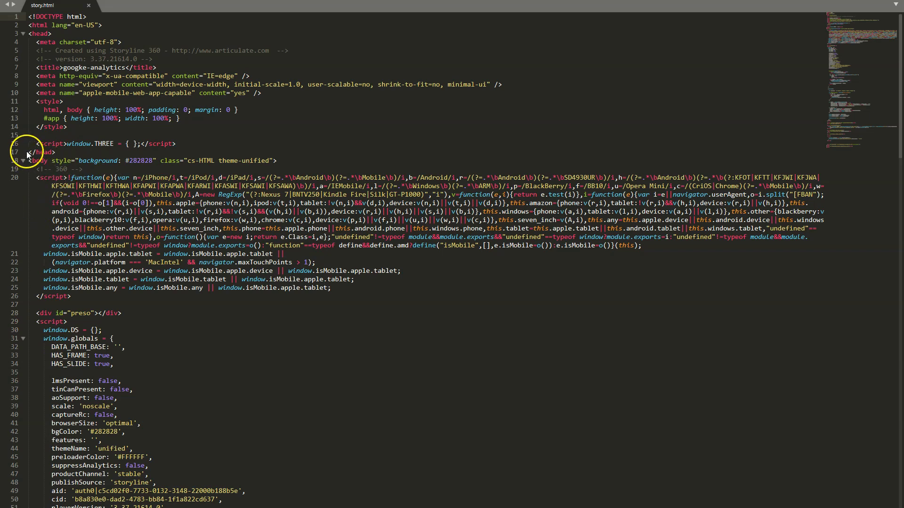
left_click(187, 146)
key("Return")
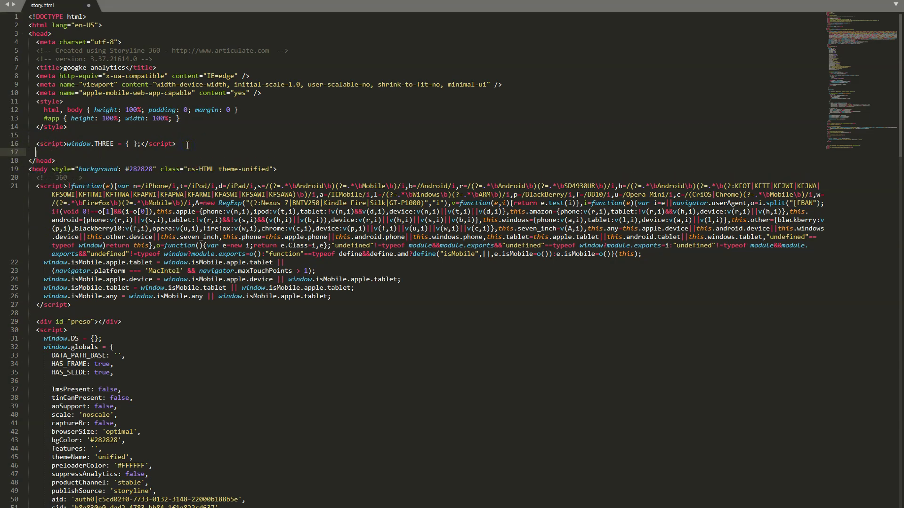
key("ctrl+v")
key("BackSpace")
key("BackSpace")
key("BackSpace")
key("BackSpace")
key("BackSpace")
key("BackSpace")
key("BackSpace")
key("BackSpace")
Step: Paste the analytics script and replace the UA-XXXXXXXX-X placeholder with the real tracking ID
type("<script>   window.ga=window.ga||function(){(ga.q=ga.q||[]).push(arguments)};ga.l=+new Date;   ga('create', 'UA-XXXXXXXX-X', 'auto');   ga('set', 'appName', 'STORYLINE_COURSE_NAME'); </script> <script async src=\"https://www.google-analytics.com/analytics.js\"></script>")
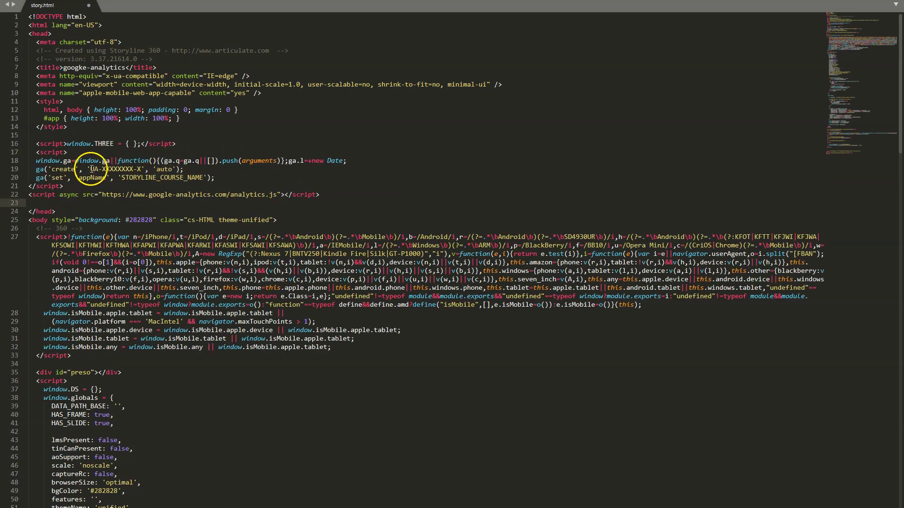
left_click_drag(91, 170, 142, 173)
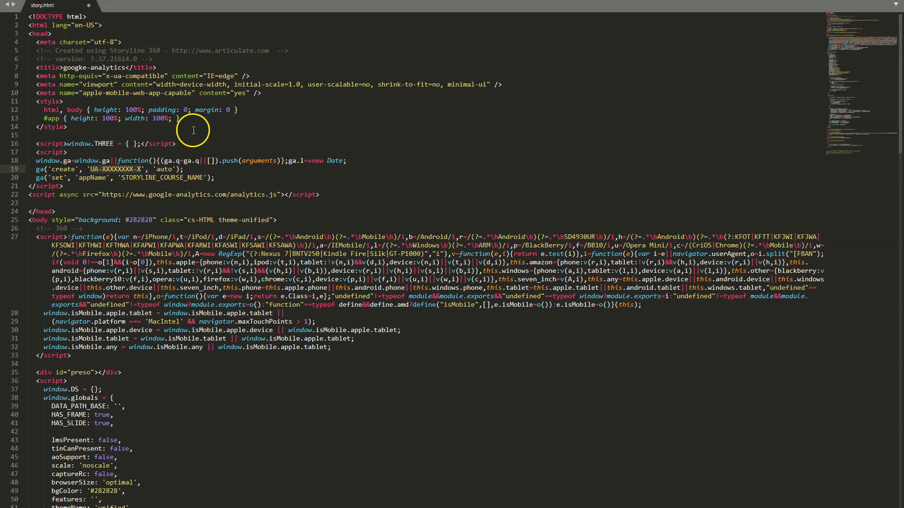
left_click(91, 170)
left_click_drag(91, 170, 140, 170)
key("ctrl+v")
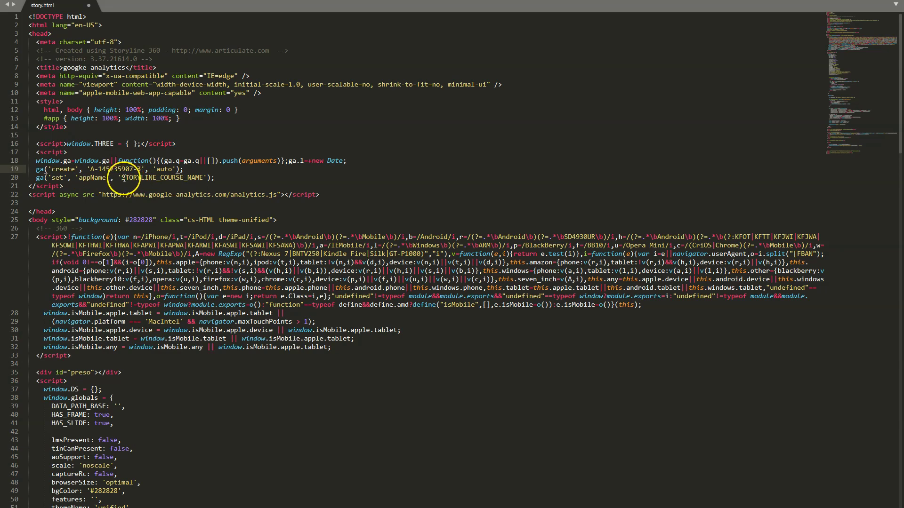
Step: Replace STORYLINE_COURSE_NAME with analytics-course and save story.html
left_click_drag(204, 177, 123, 177)
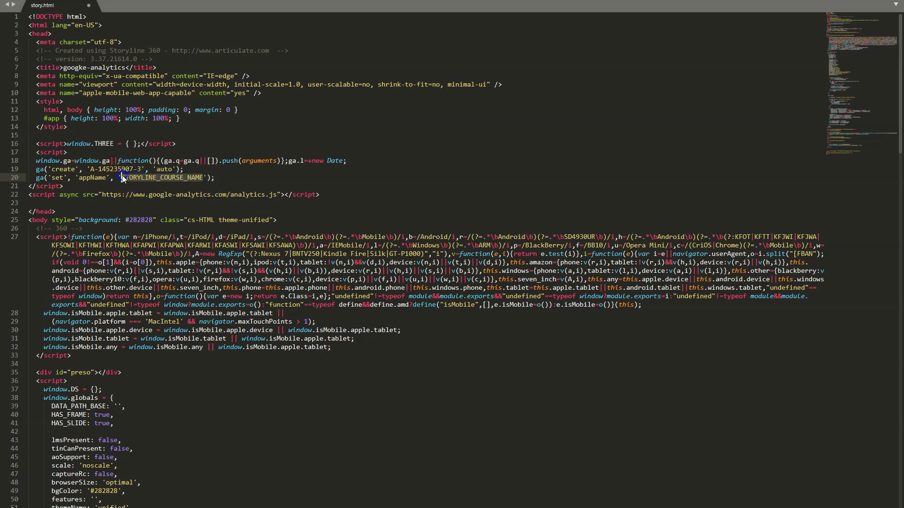
type("anal")
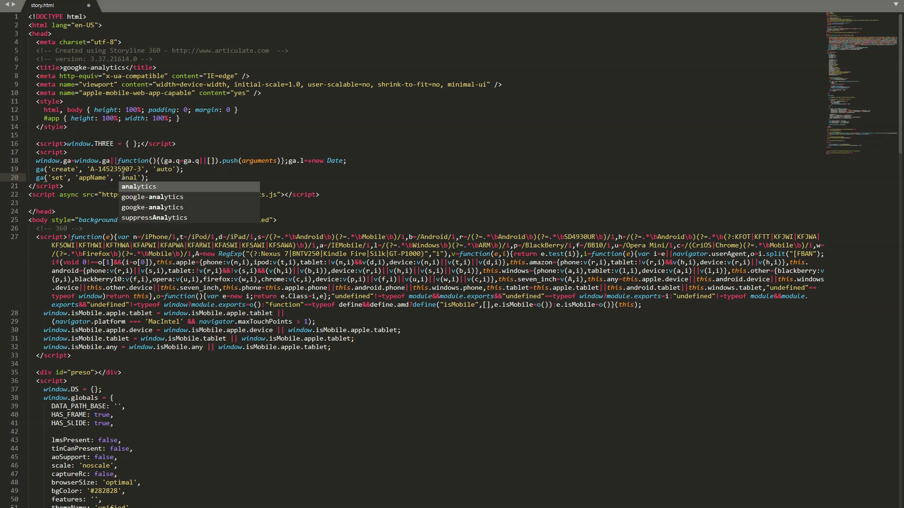
type("ytics-courd")
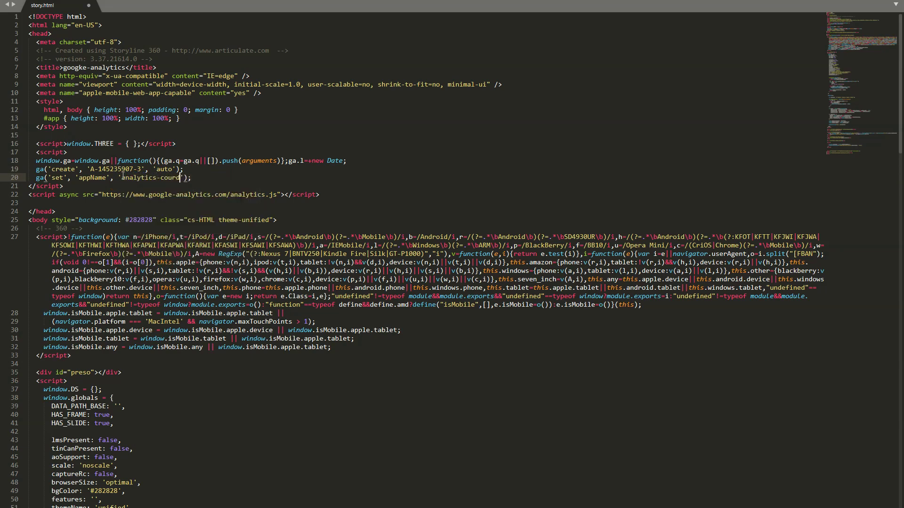
key("BackSpace")
type("se")
key("ctrl+s")
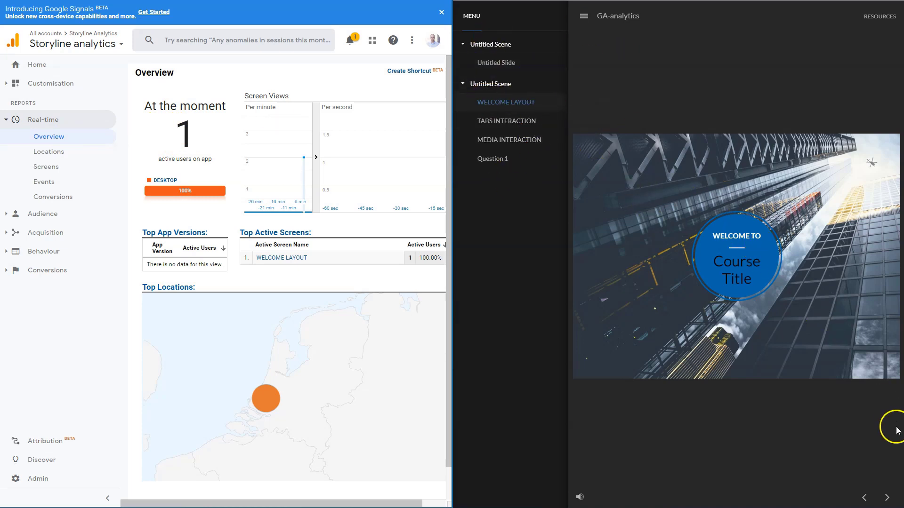
Step: Open Tabs 01, 02 and 04, then play and pause the course video
left_click(885, 494)
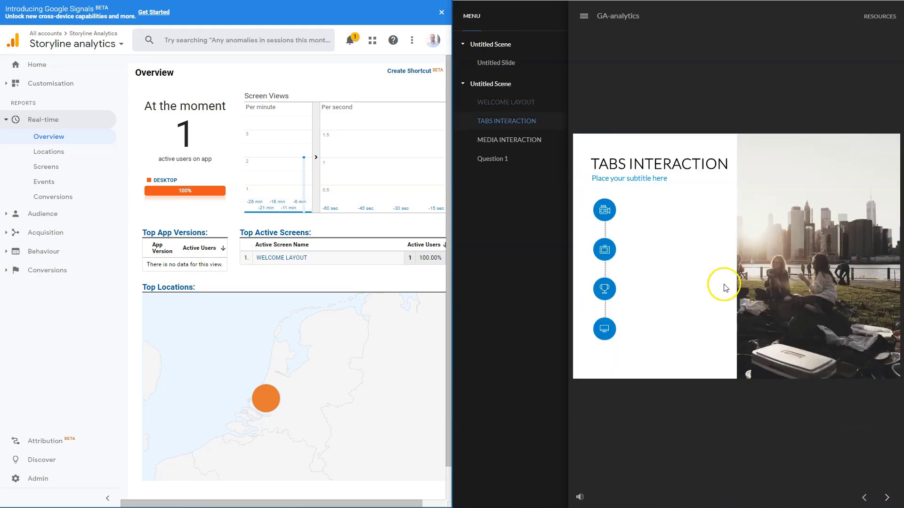
left_click(617, 210)
left_click(605, 249)
left_click(604, 328)
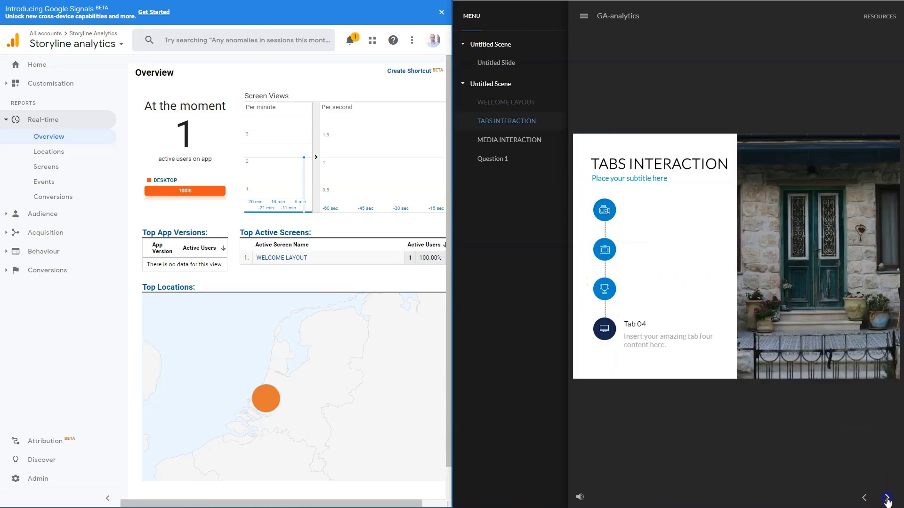
left_click(887, 499)
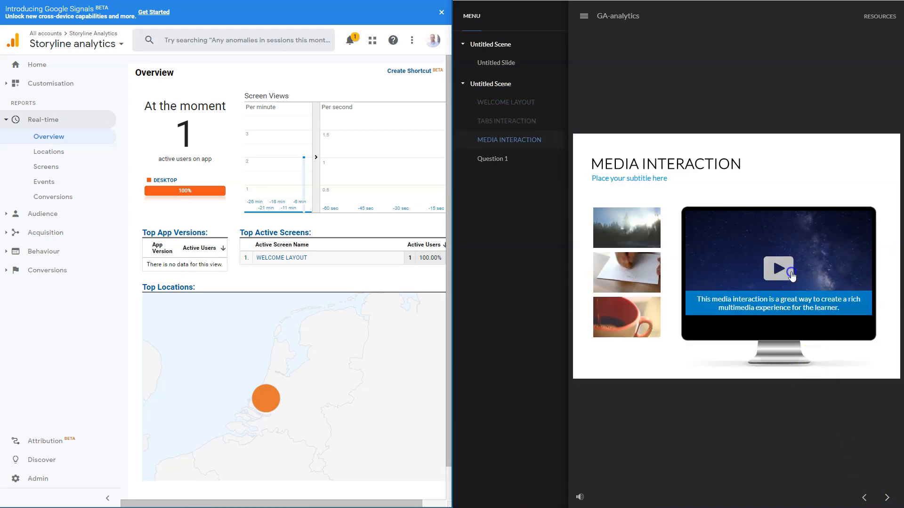
left_click(790, 273)
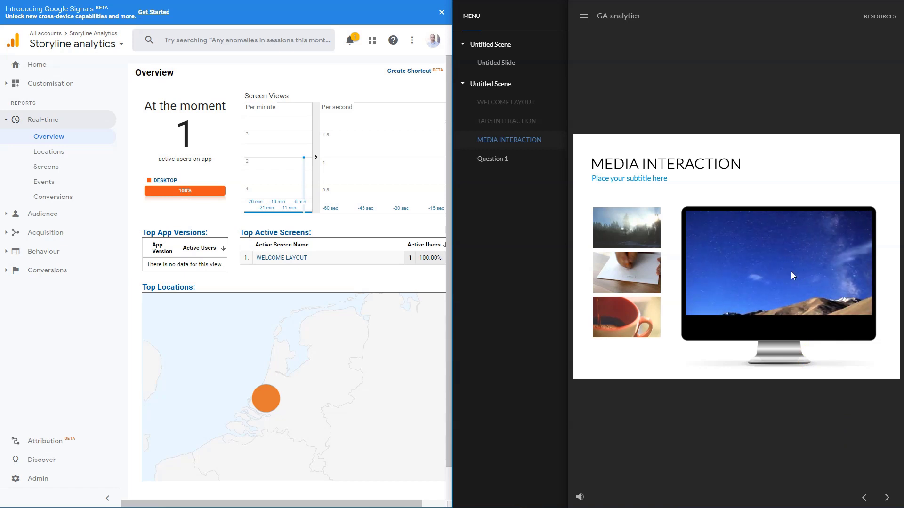
left_click(790, 273)
Step: Answer the quiz question about keeping questions simple and continue to results
left_click(887, 497)
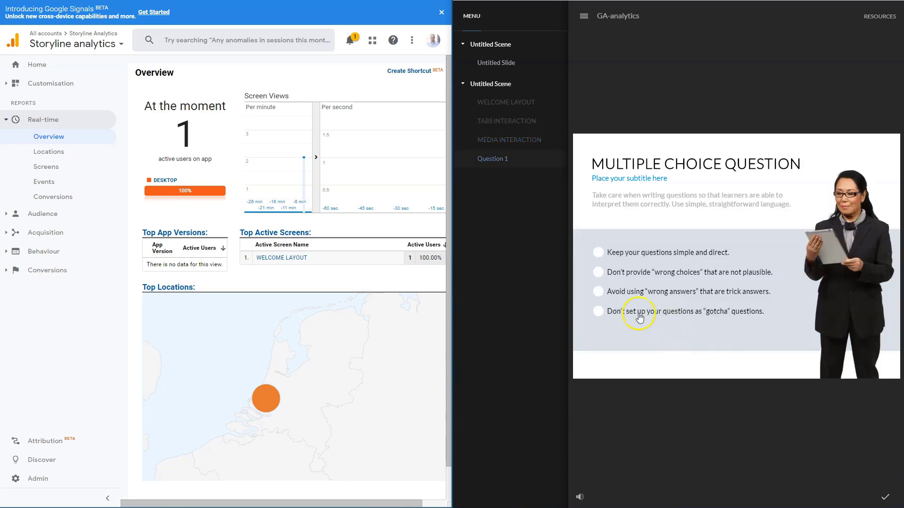
left_click(598, 254)
left_click(885, 497)
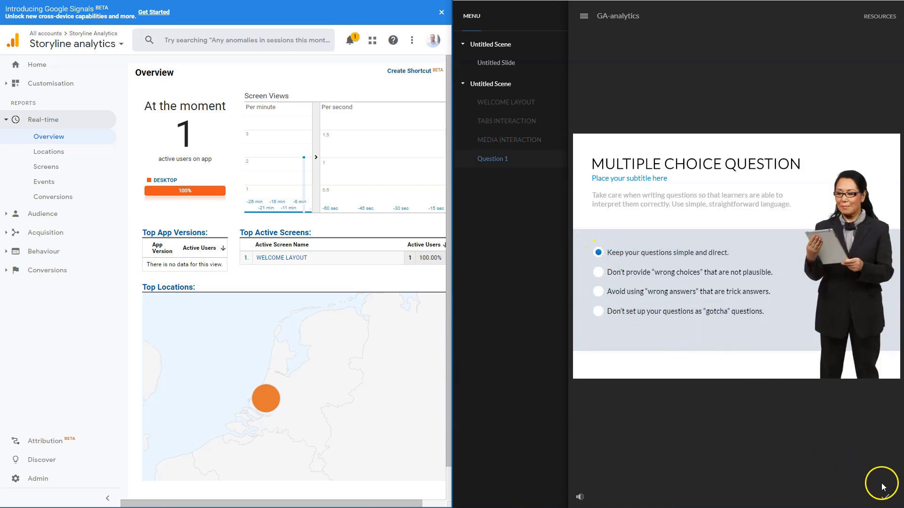
left_click(729, 310)
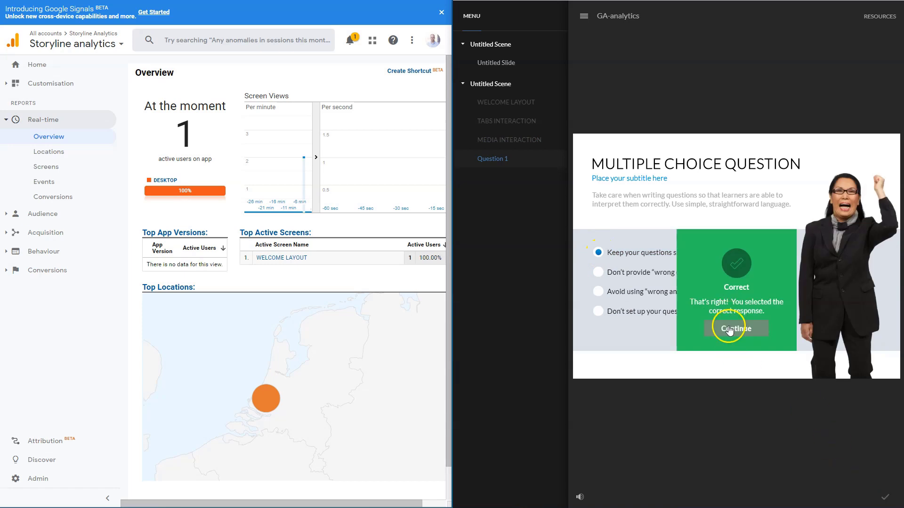
left_click(733, 328)
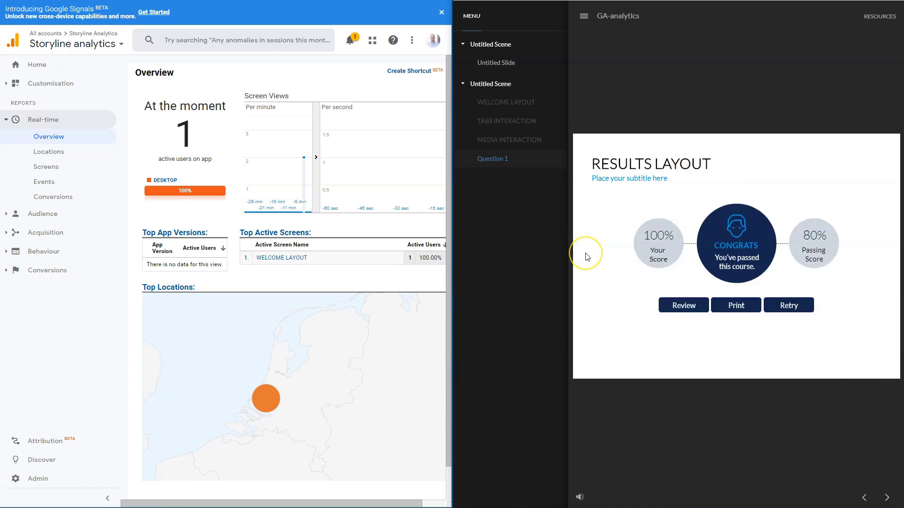
Step: View real-time Screens, then Events, filter by Tab category, and clear the filter
left_click(48, 168)
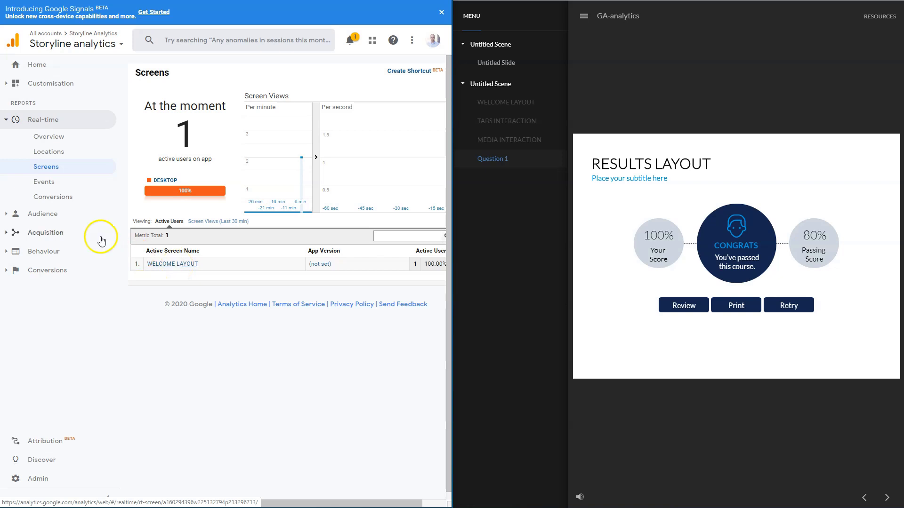
left_click(47, 183)
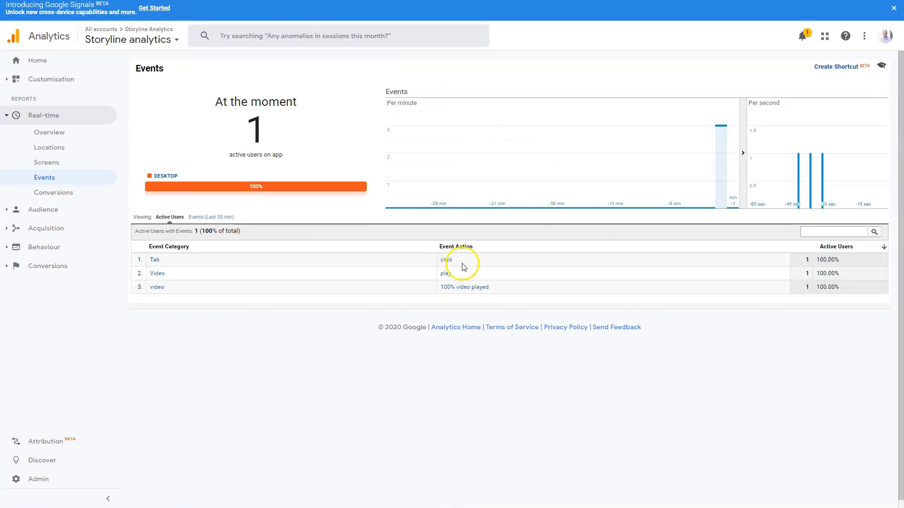
left_click(155, 259)
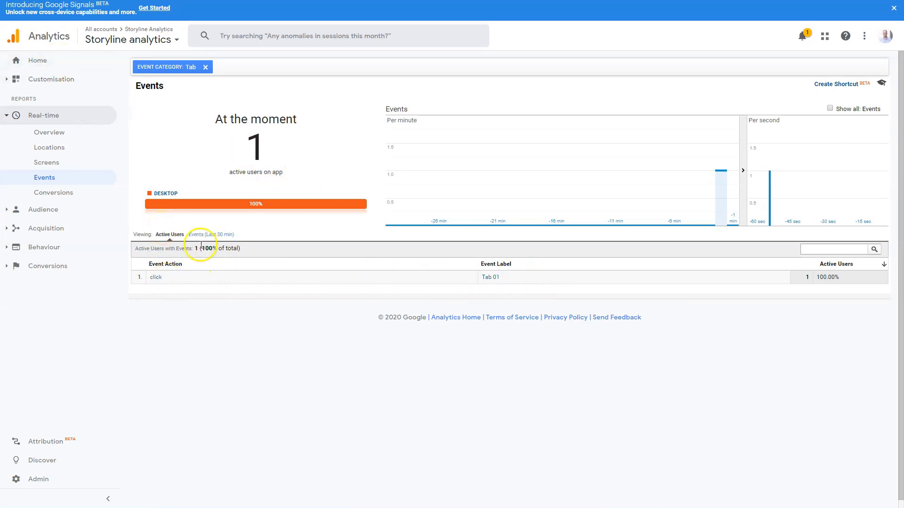
left_click(46, 179)
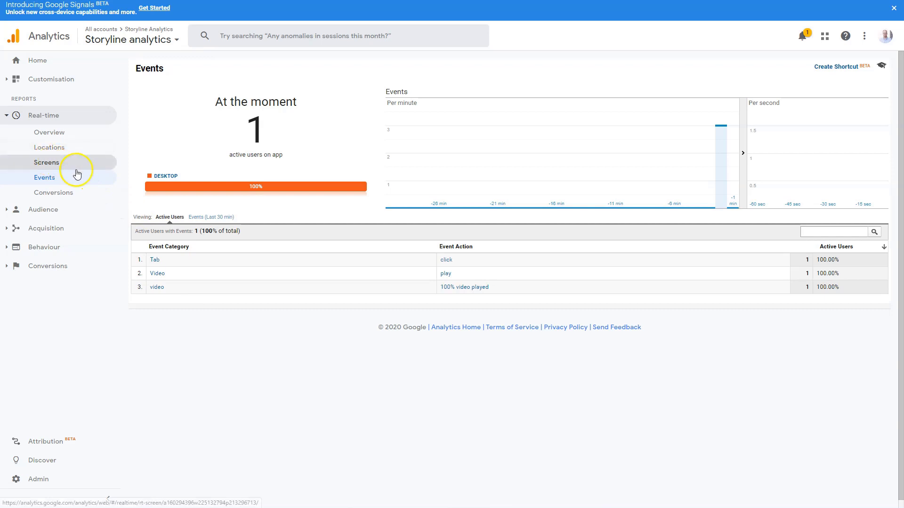
Step: Open real-time Screens, then Behaviour Screens and the Behaviour Events Overview report
left_click(51, 164)
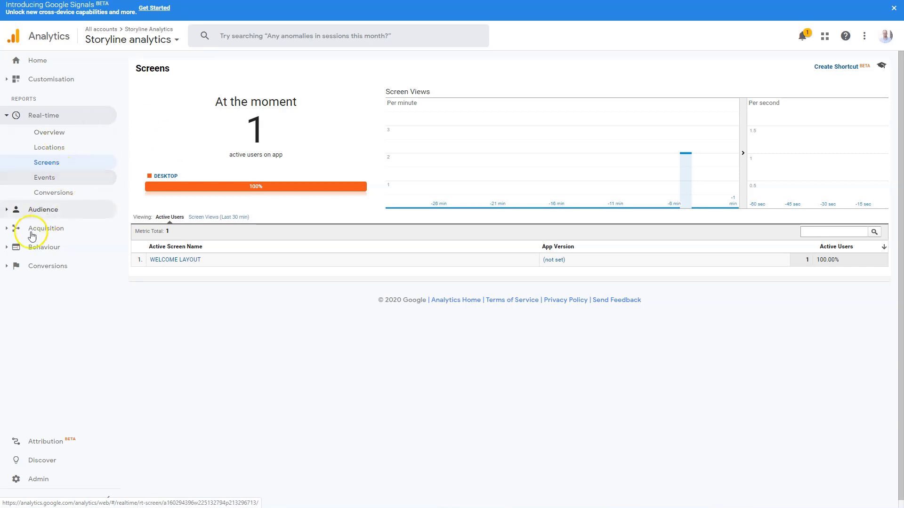
left_click(7, 250)
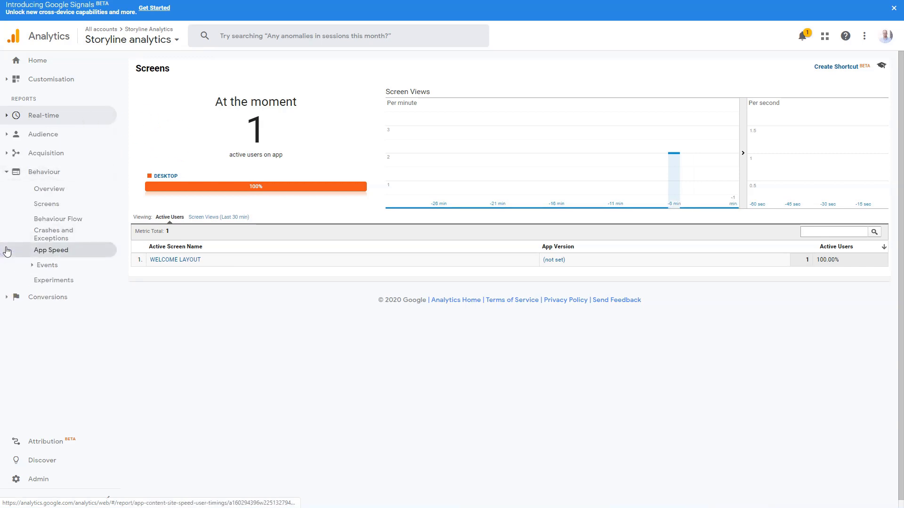
left_click(54, 210)
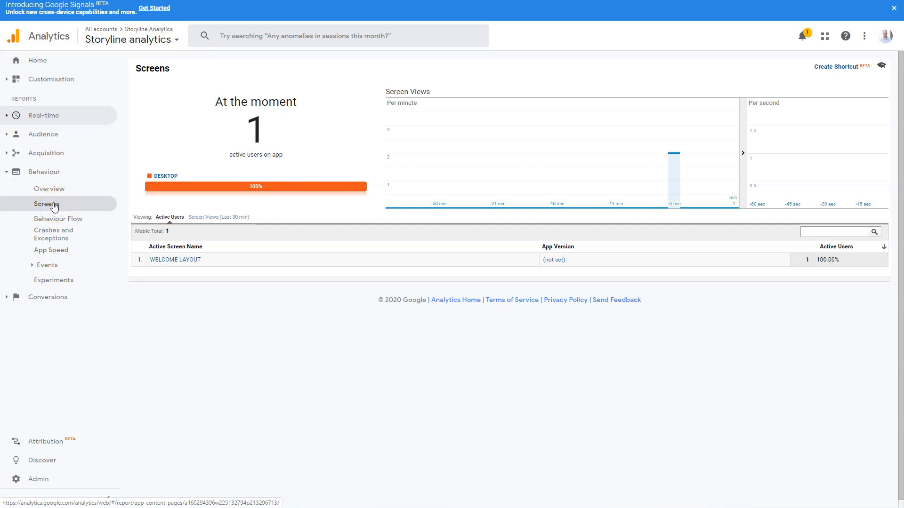
left_click(32, 265)
left_click(55, 285)
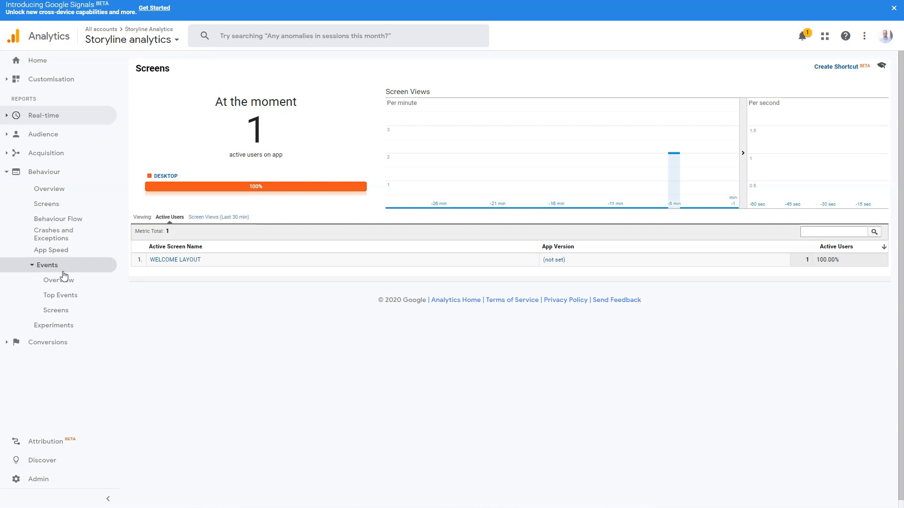
left_click(43, 49)
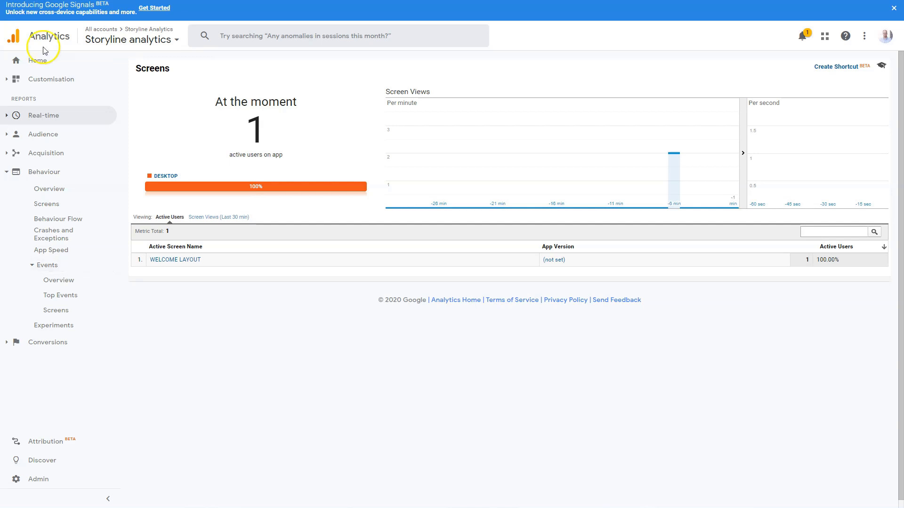